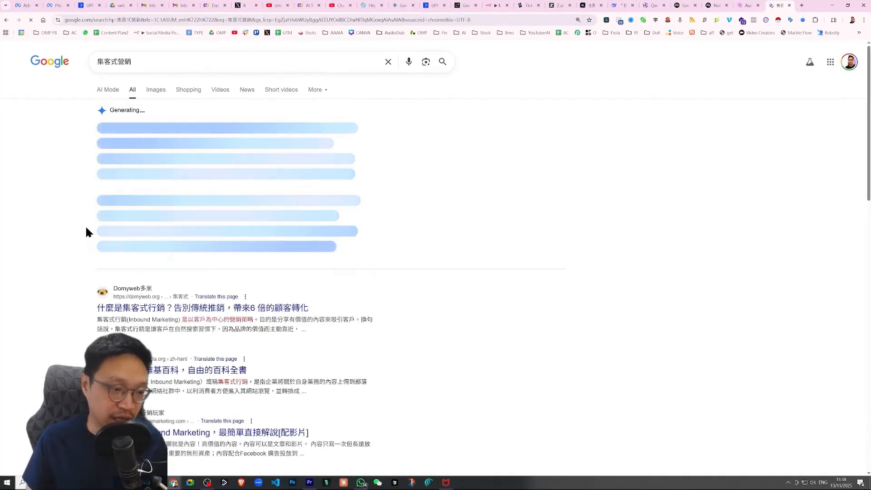
# - Look through the Google results for 集客式營銷, including the OMP article on Inbound Marketing
pyautogui.scroll(-5, 85, 223)
pyautogui.scroll(2, 77, 236)
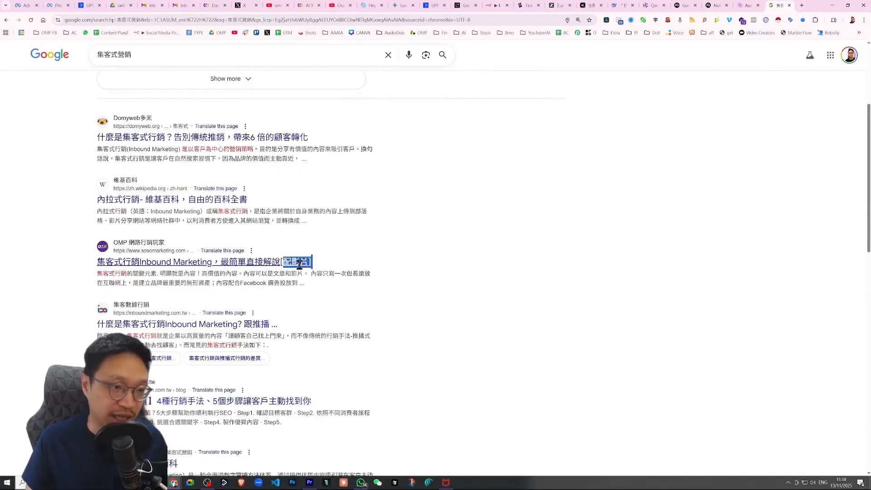
pyautogui.moveTo(336, 263); pyautogui.dragTo(85, 269)
pyautogui.click(79, 267)
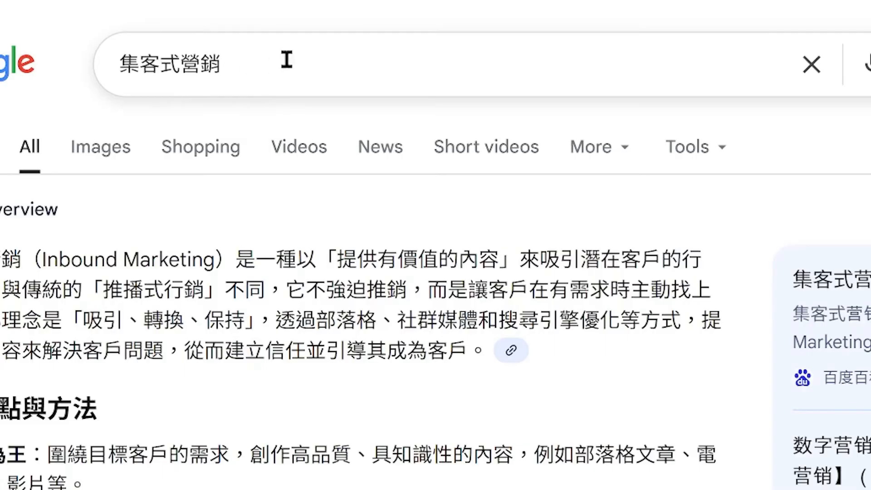
# - Search Google for 集客式行銷方法 and copy that search phrase
pyautogui.click(249, 70)
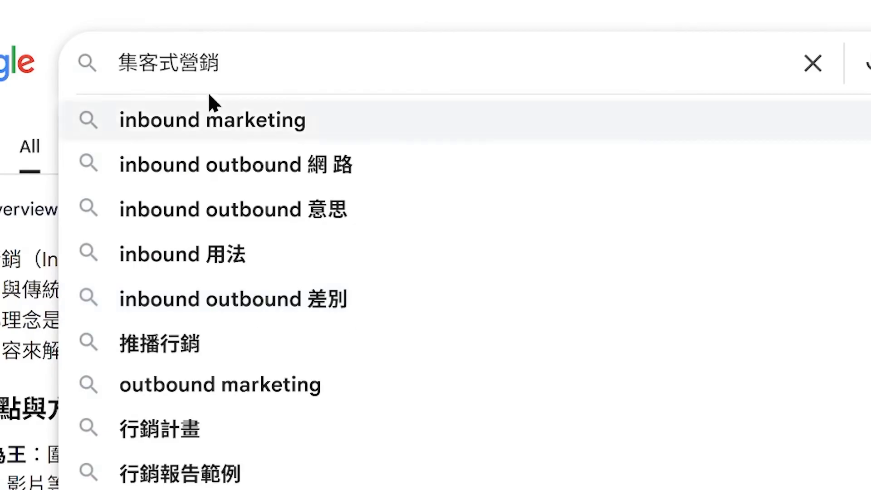
pyautogui.click(251, 66)
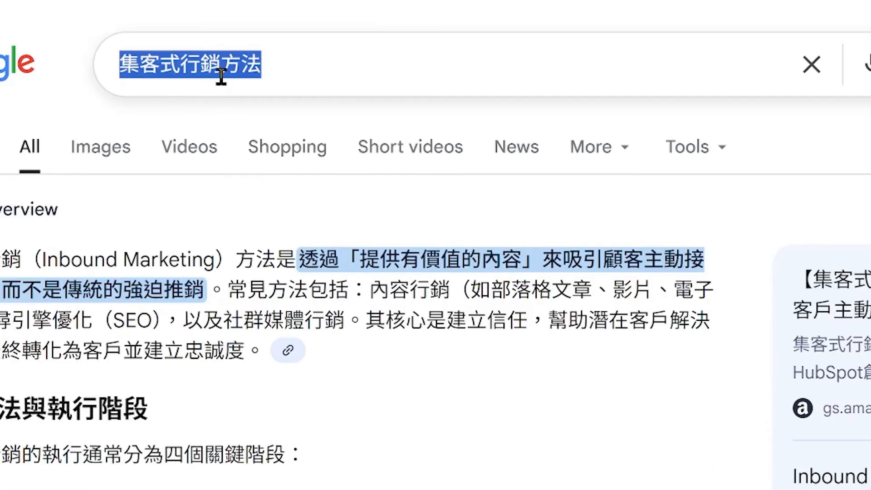
pyautogui.click(254, 75)
pyautogui.moveTo(289, 70); pyautogui.dragTo(96, 58)
pyautogui.hotkey('ctrl', 'c')
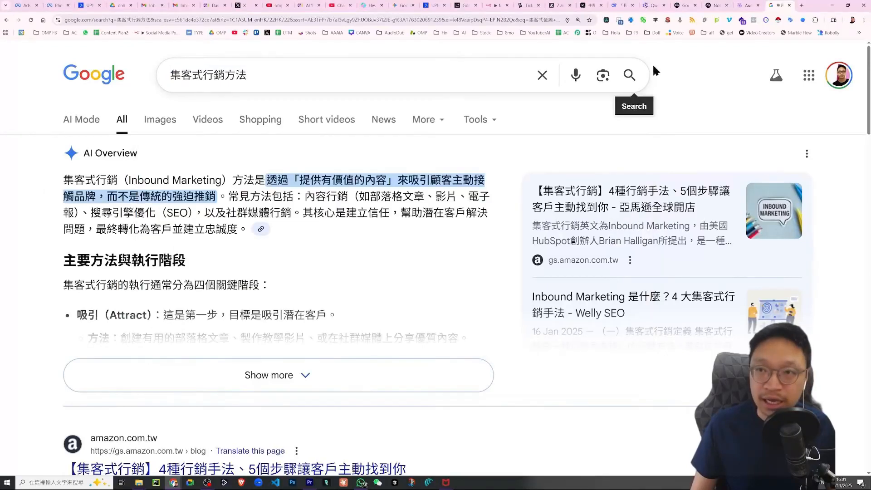
# - Switch to NotebookLM and create a new notebook
pyautogui.click(687, 5)
pyautogui.click(708, 7)
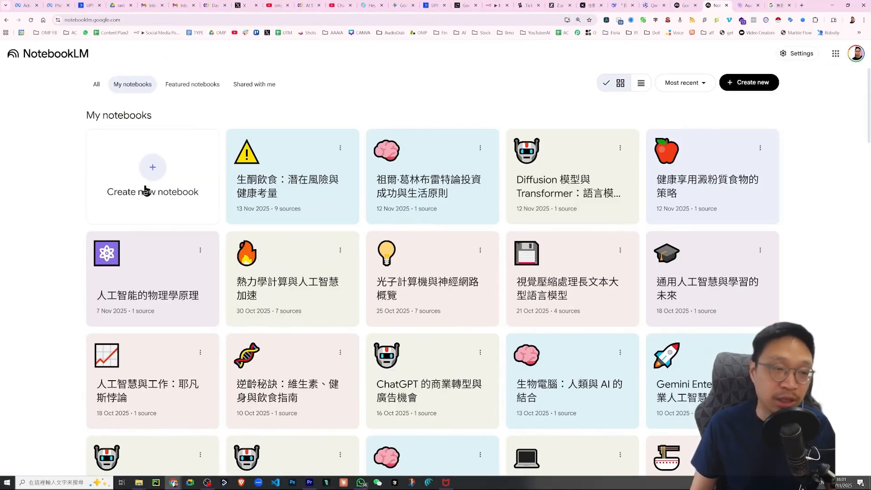
pyautogui.click(154, 169)
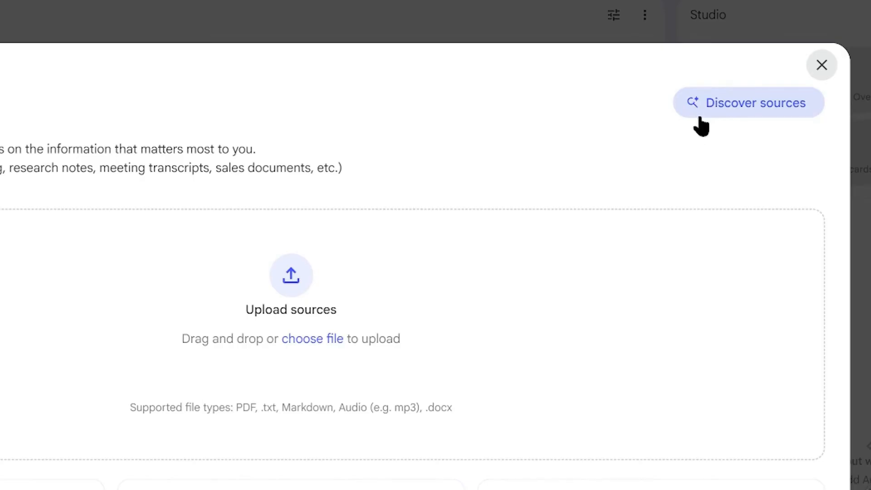
# - Use Discover sources to find web sources on the copied phrase 集客式行銷方法
pyautogui.hotkey('ctrl', '2')
pyautogui.moveTo(730, 72); pyautogui.dragTo(730, 76)
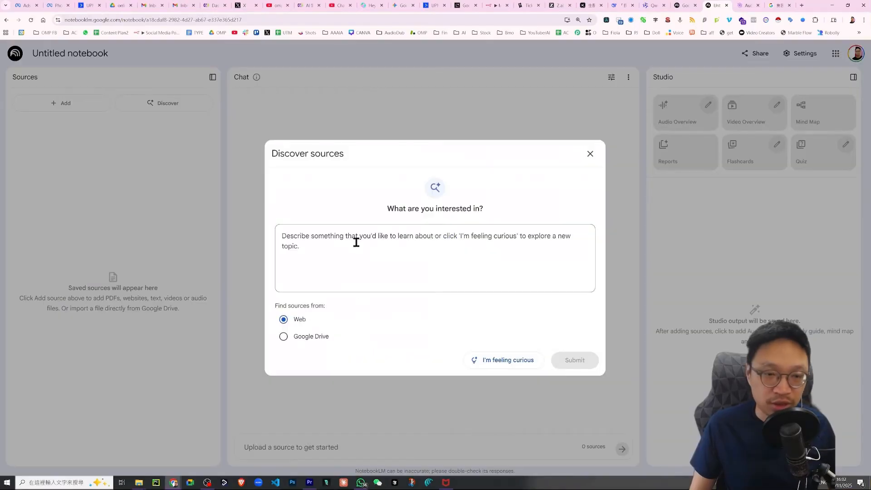
pyautogui.click(355, 241)
pyautogui.hotkey('ctrl', 'v')
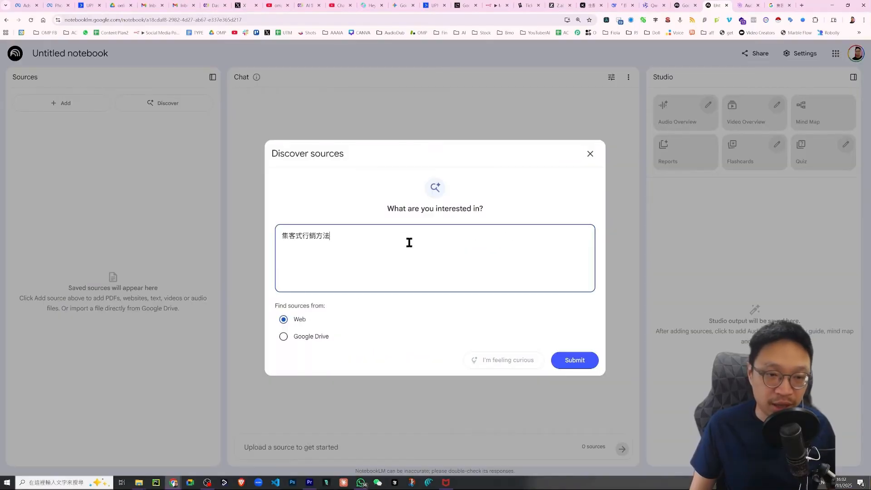
pyautogui.click(576, 359)
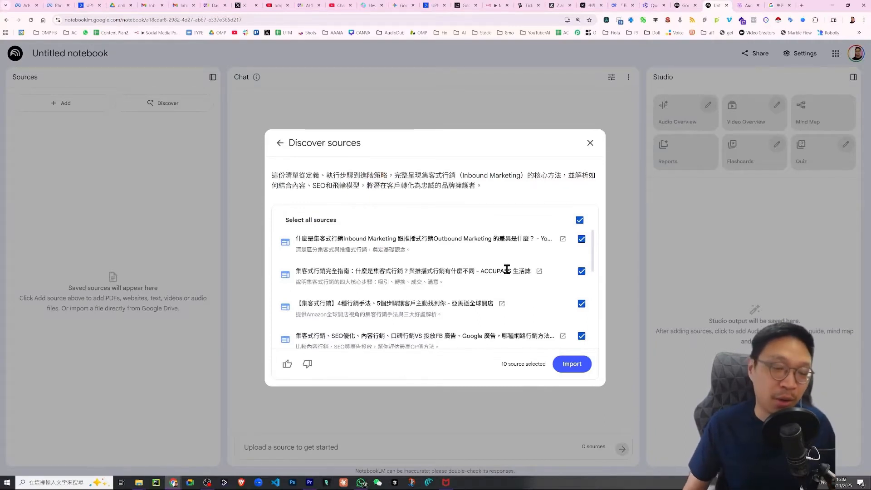
# - Exclude unwanted discovered sources, including the Flywheel, KPI and Email marketing automation articles, and import the remaining ones into the notebook
pyautogui.scroll(-3, 489, 273)
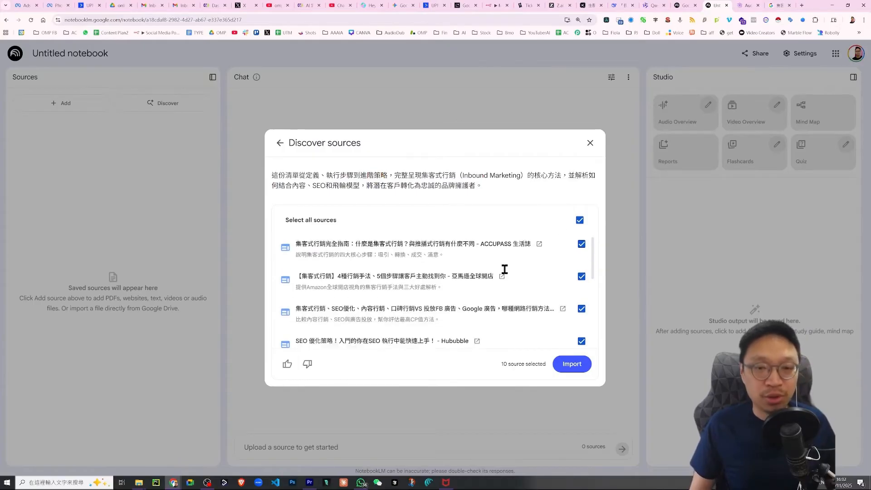
pyautogui.scroll(2, 505, 276)
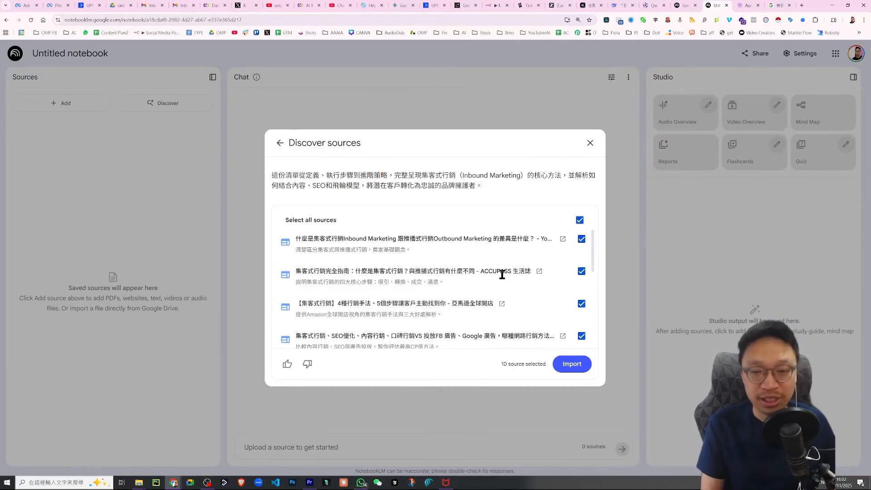
pyautogui.scroll(-1, 409, 253)
pyautogui.scroll(-3, 411, 255)
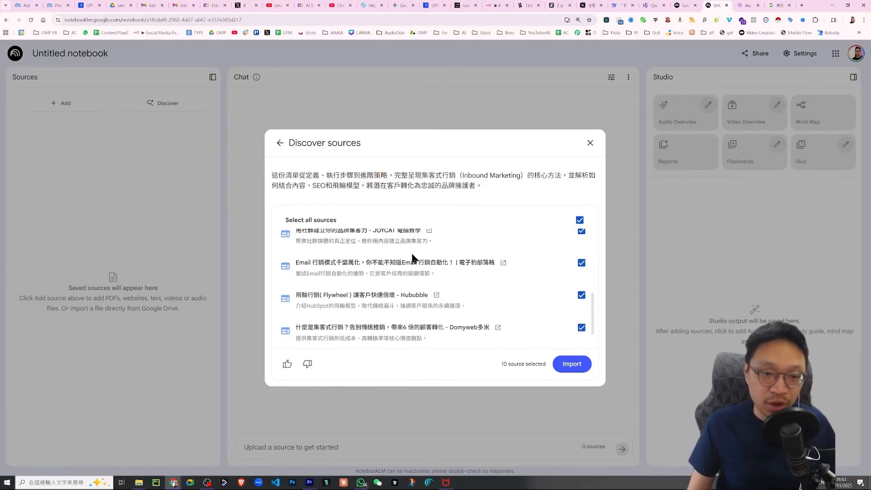
pyautogui.scroll(-1, 340, 294)
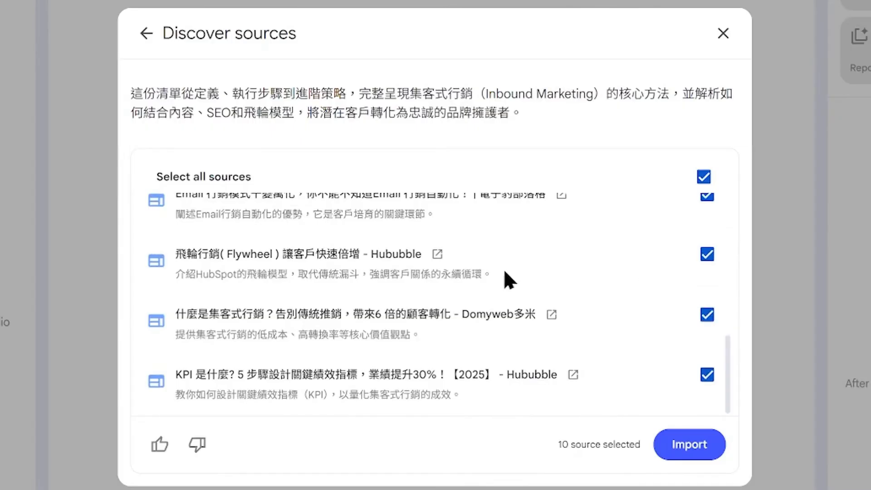
pyautogui.click(707, 255)
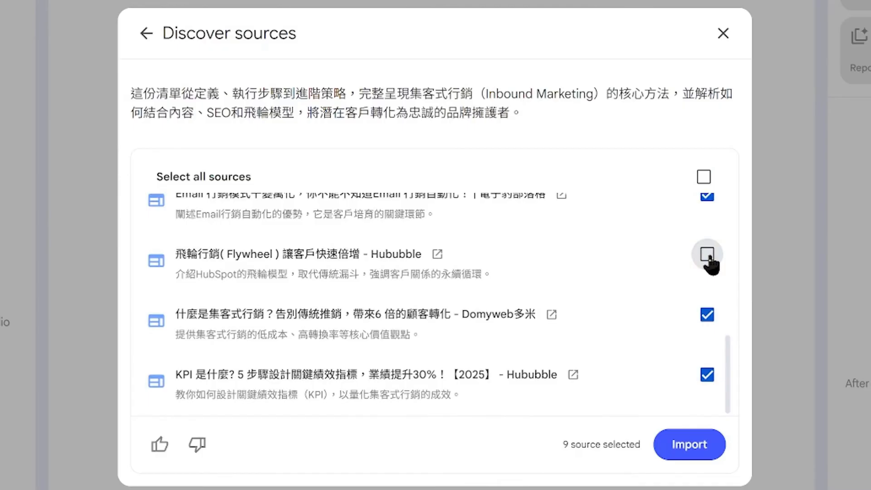
pyautogui.click(709, 376)
pyautogui.scroll(3, 635, 335)
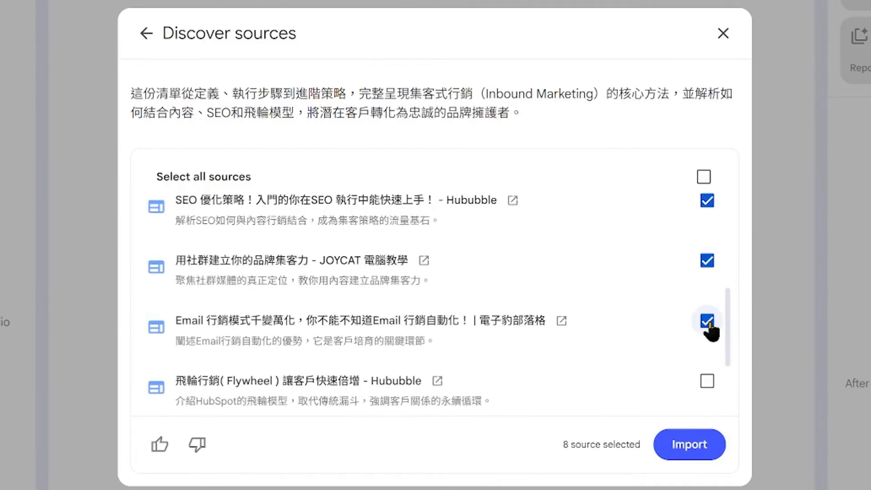
pyautogui.click(708, 323)
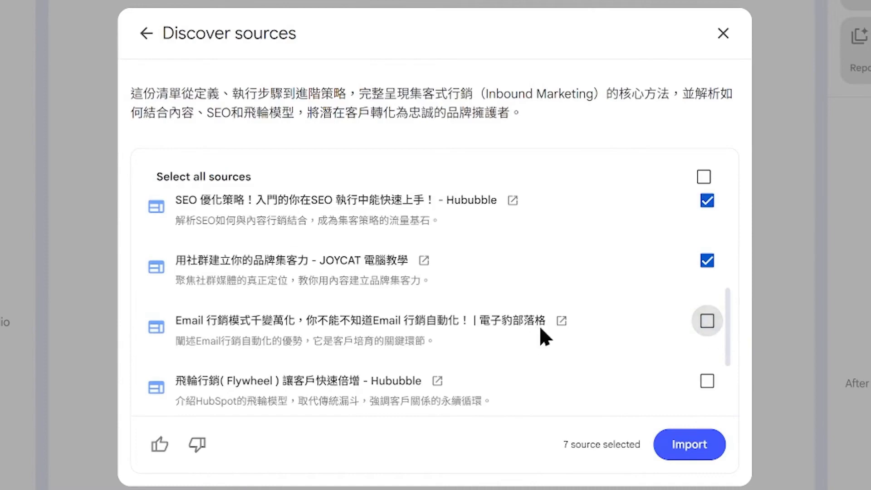
pyautogui.scroll(-3, 539, 325)
pyautogui.click(690, 445)
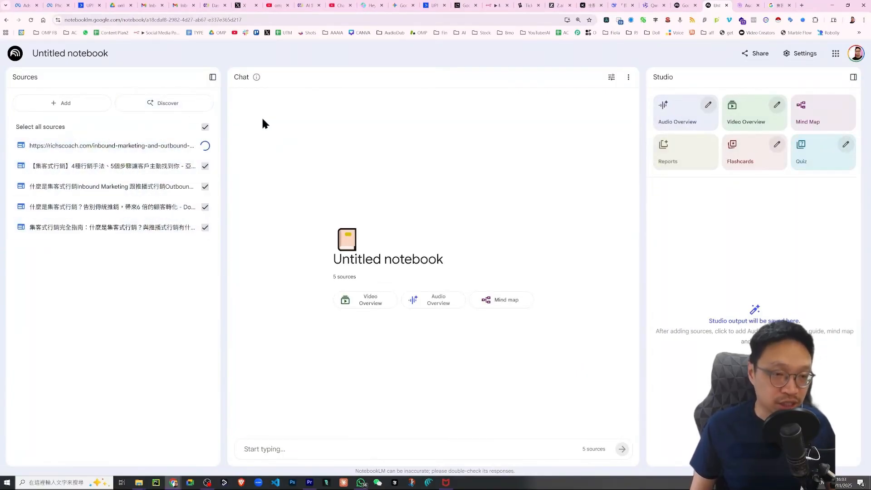
# - Discover web sources on "Inbound marketing case study" and import four selected ones into the notebook
pyautogui.click(194, 108)
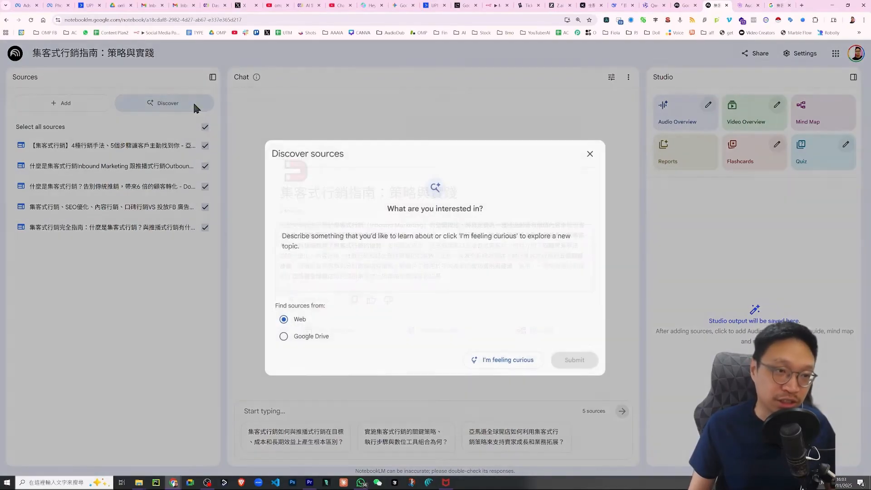
pyautogui.write('Inbound marketing case study')
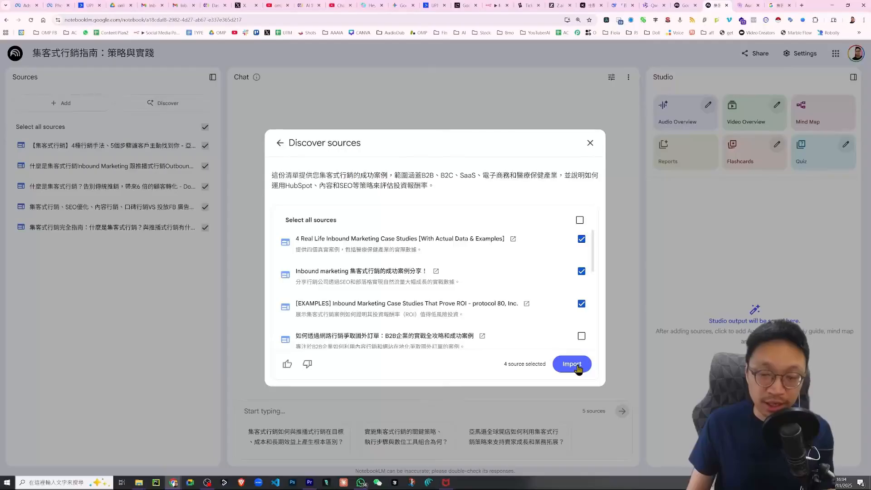
pyautogui.click(691, 462)
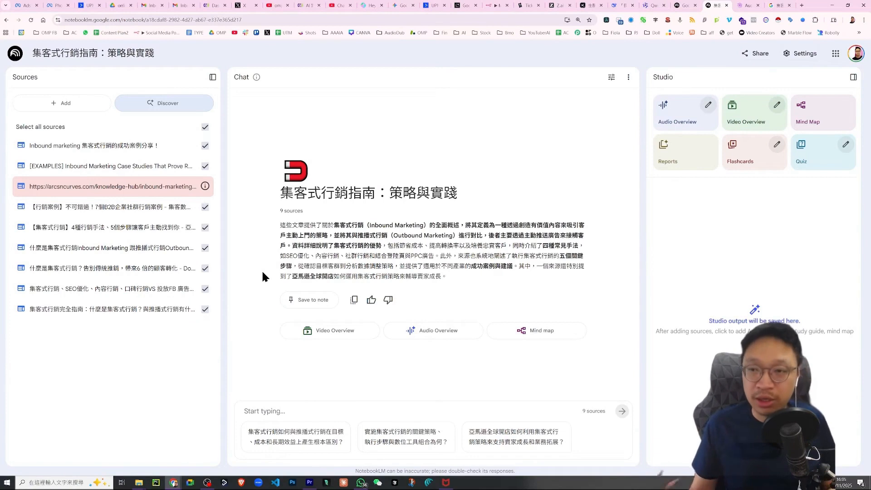
# - Generate a report from the notebook's sources in the Blog post format
pyautogui.click(687, 161)
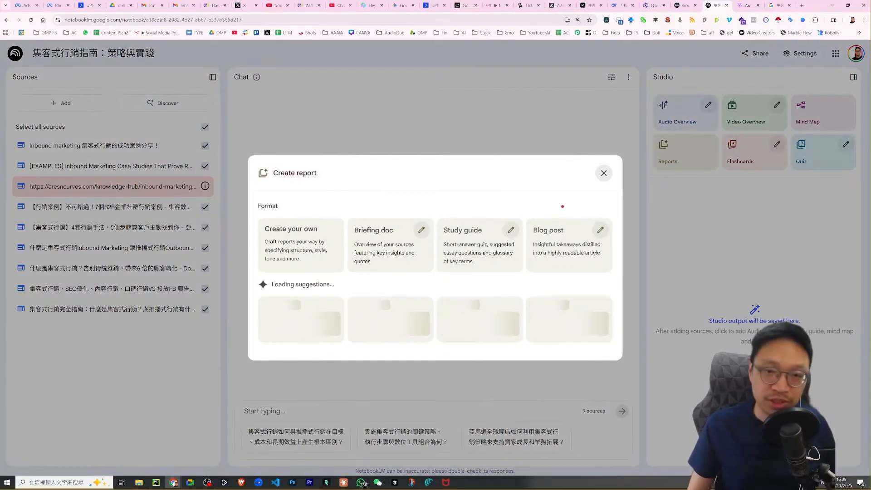
pyautogui.moveTo(545, 205)
pyautogui.mouseDown()
pyautogui.moveTo(513, 262)
pyautogui.moveTo(629, 275)
pyautogui.moveTo(571, 198)
pyautogui.mouseUp()
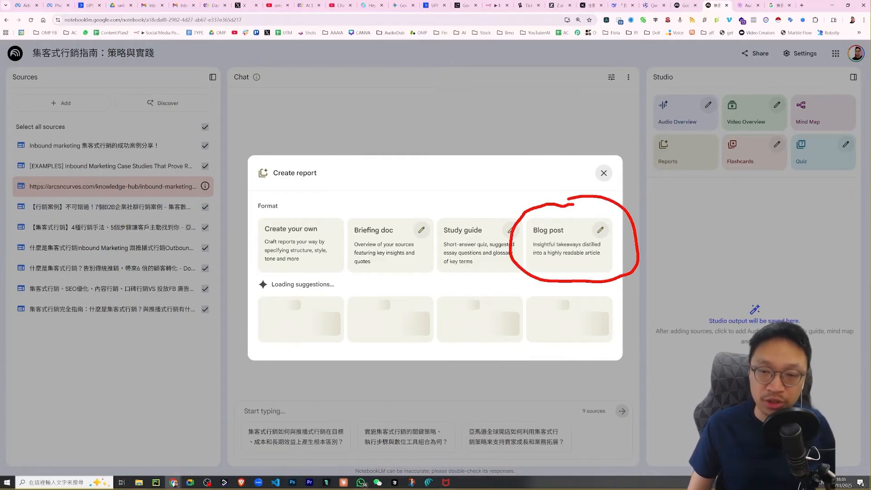
pyautogui.press('Escape')
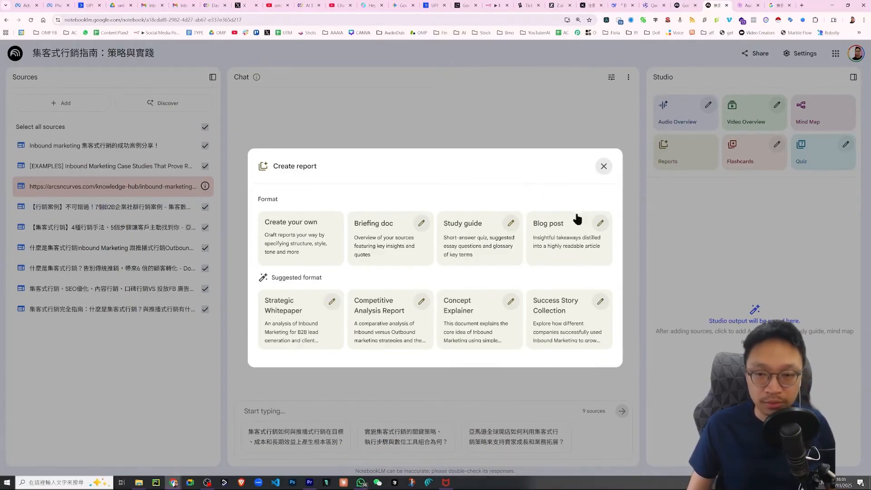
pyautogui.click(569, 248)
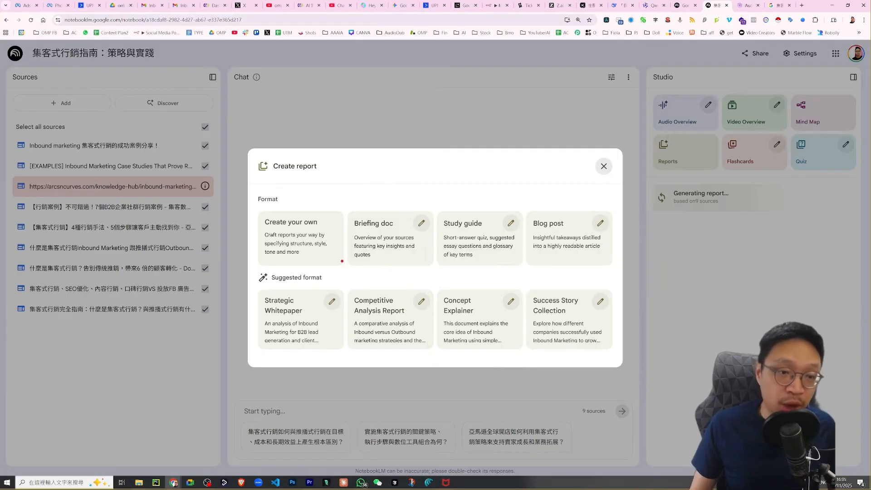
pyautogui.moveTo(235, 279)
pyautogui.mouseDown()
pyautogui.moveTo(472, 272)
pyautogui.moveTo(650, 194)
pyautogui.moveTo(249, 267)
pyautogui.mouseUp()
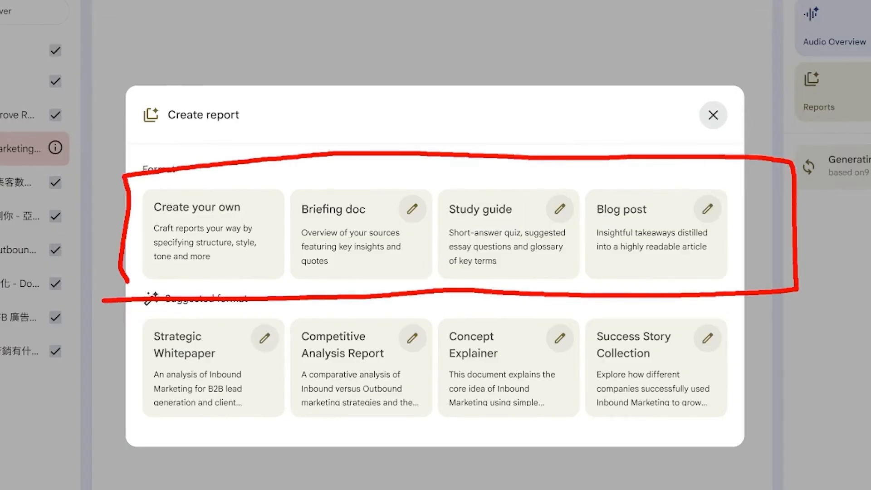
pyautogui.press('e')
pyautogui.moveTo(145, 307)
pyautogui.mouseDown()
pyautogui.moveTo(376, 304)
pyautogui.moveTo(222, 478)
pyautogui.moveTo(155, 359)
pyautogui.mouseUp()
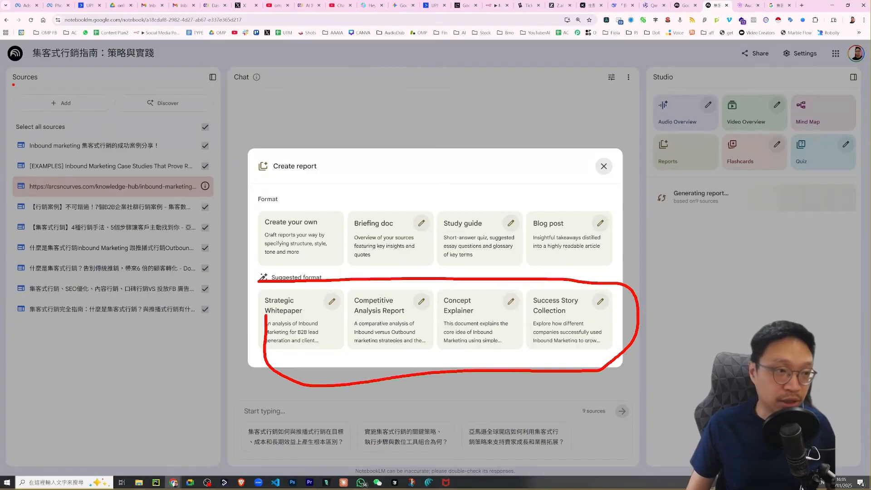
pyautogui.moveTo(14, 84)
pyautogui.mouseDown()
pyautogui.moveTo(202, 350)
pyautogui.moveTo(122, 101)
pyautogui.moveTo(41, 98)
pyautogui.mouseUp()
pyautogui.press('e')
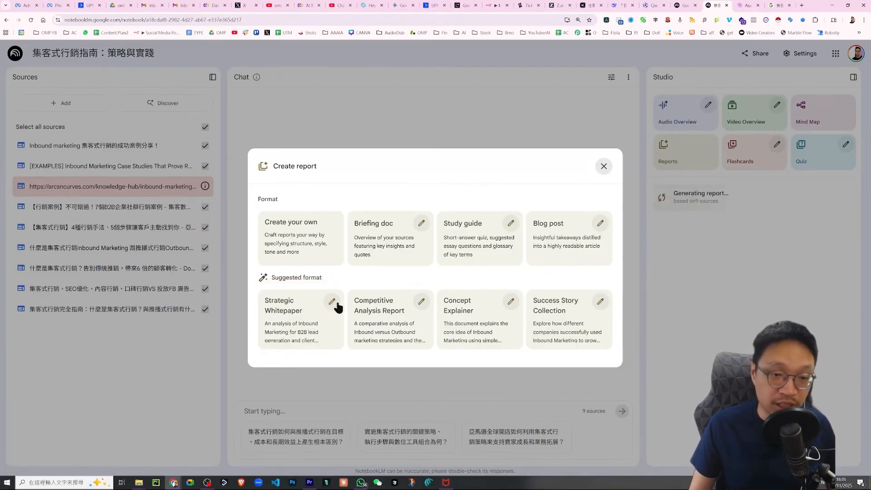
# - Customise the suggested Strategic Whitepaper report by adding "要寫得詳盡，和引用來源資料" as a separate paragraph at the end of its description
pyautogui.click(331, 302)
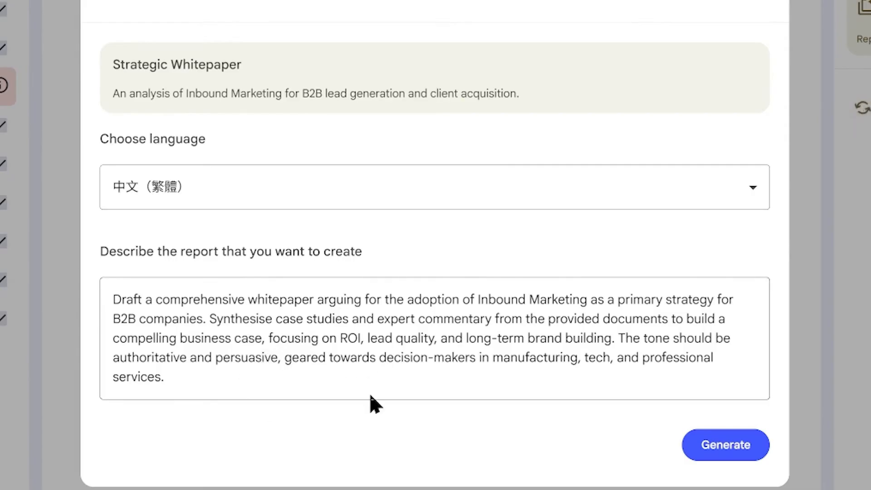
pyautogui.moveTo(205, 320); pyautogui.dragTo(99, 327)
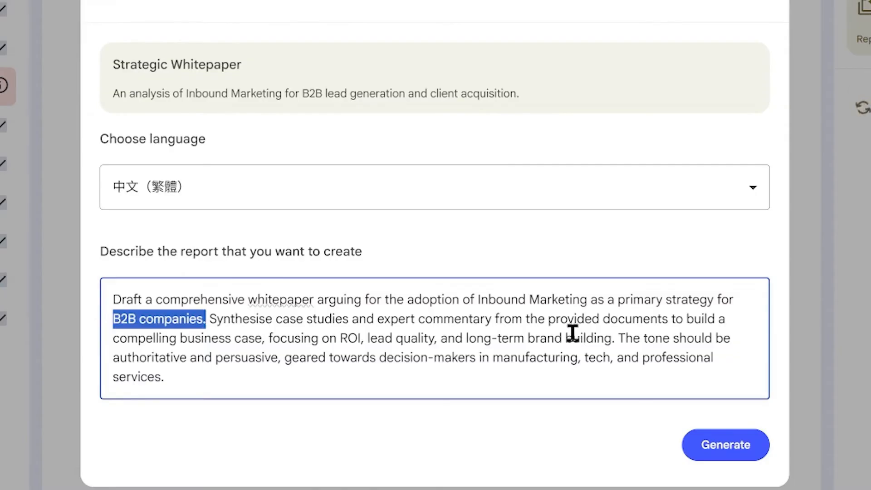
pyautogui.click(421, 244)
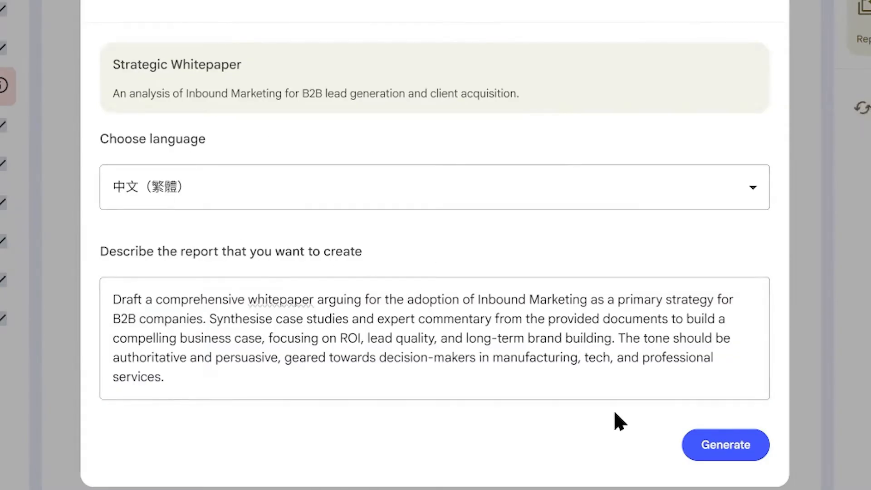
pyautogui.click(219, 381)
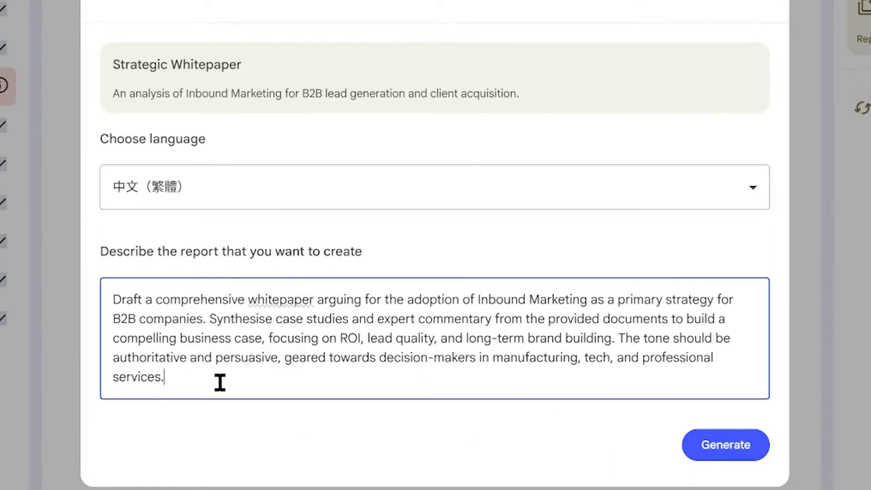
pyautogui.press('Return')
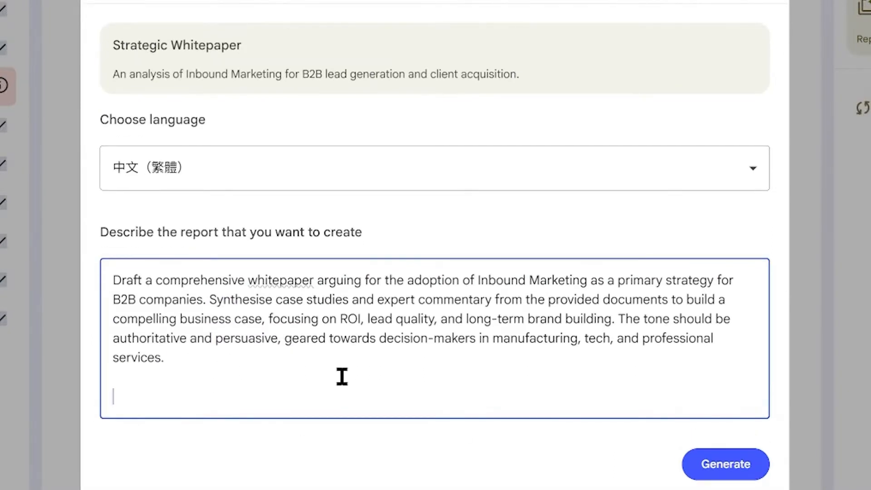
pyautogui.write('要寫得詳盡，')
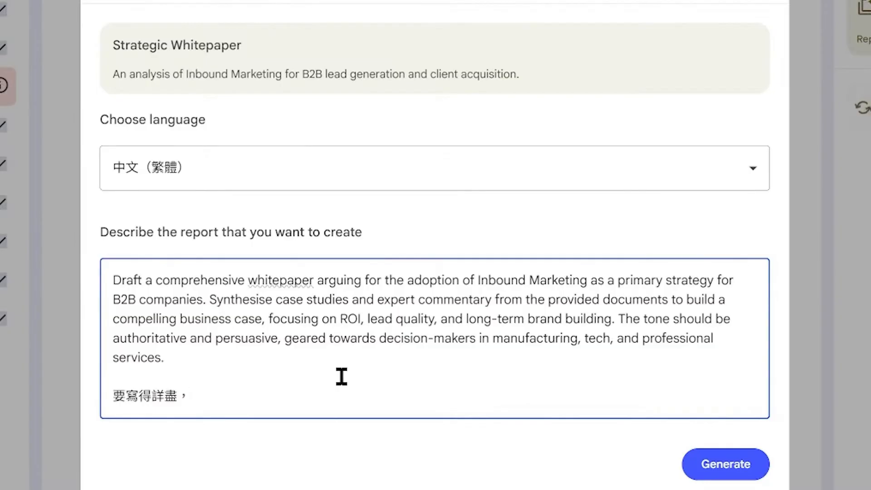
pyautogui.write('和引用來源資料')
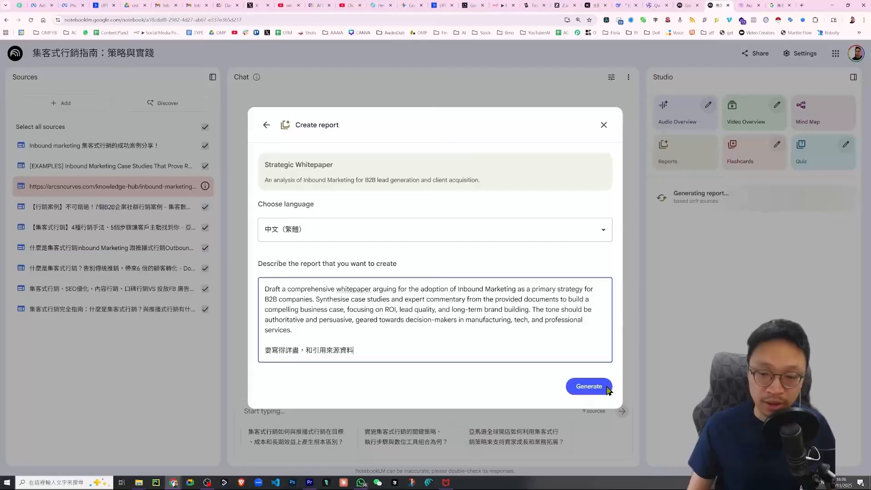
# - Generate the customised Strategic Whitepaper report and check the notebook's output language setting
pyautogui.click(608, 388)
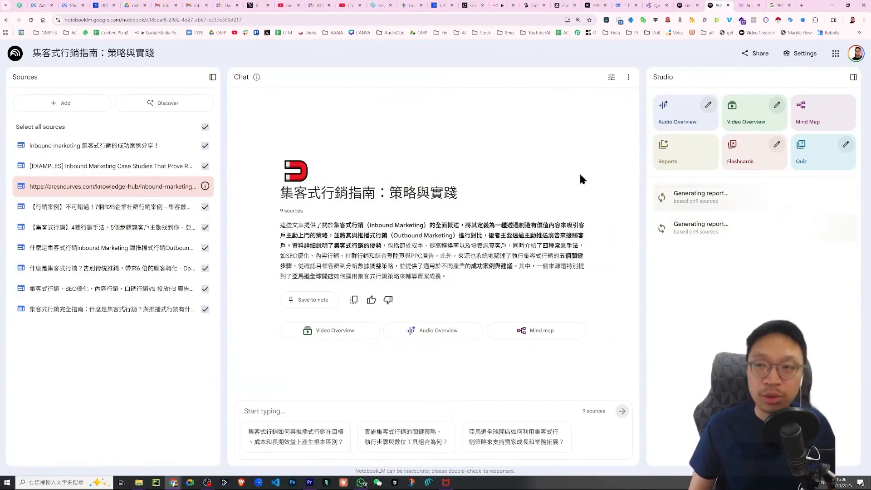
pyautogui.click(799, 57)
pyautogui.click(830, 137)
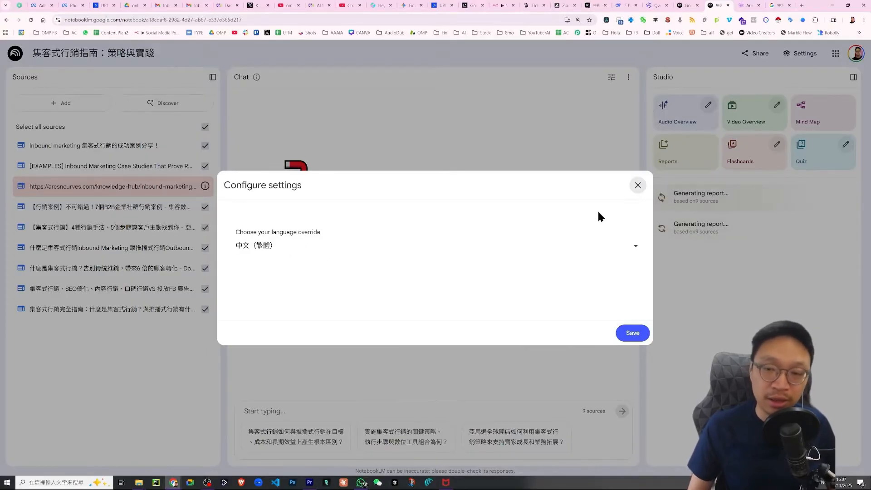
pyautogui.click(638, 185)
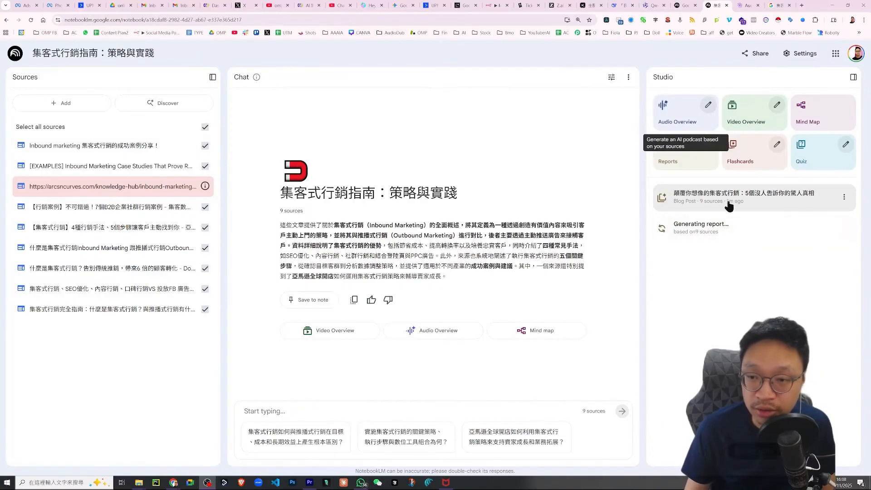
# - Open the generated blog post report and read its opening section on traditional marketing and consumer trust in advertising
pyautogui.click(728, 204)
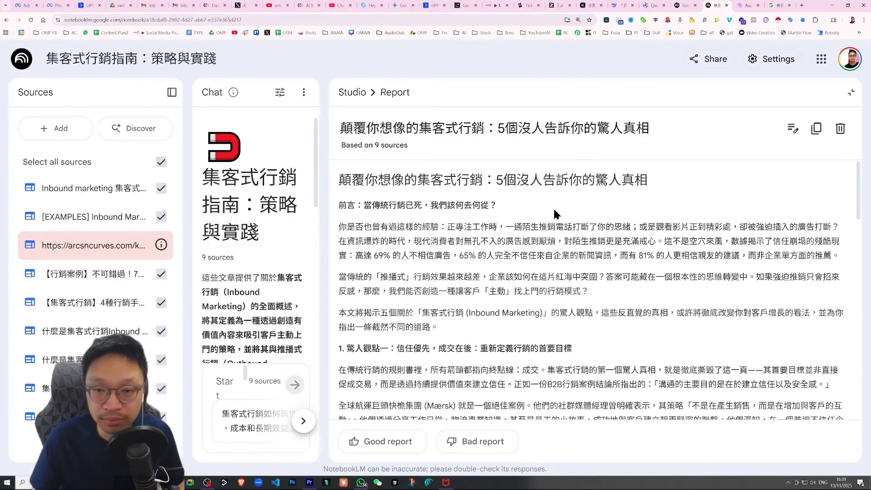
pyautogui.moveTo(498, 206); pyautogui.dragTo(372, 208)
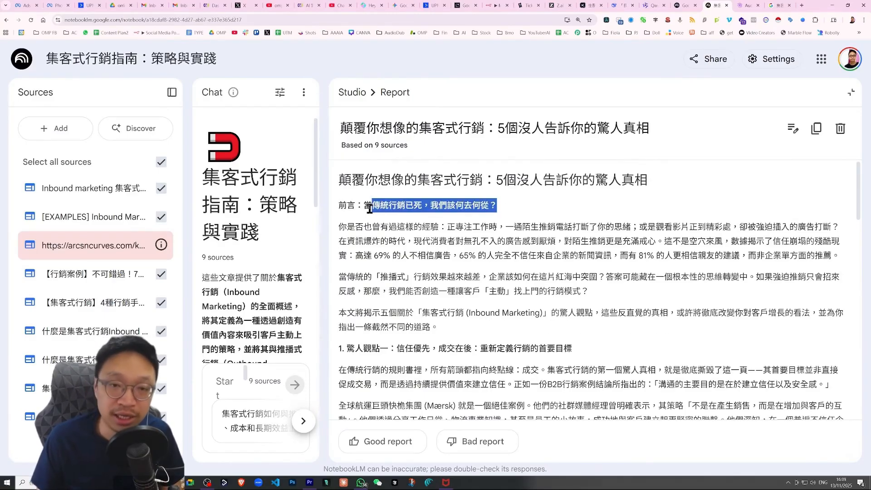
pyautogui.scroll(-1, 506, 236)
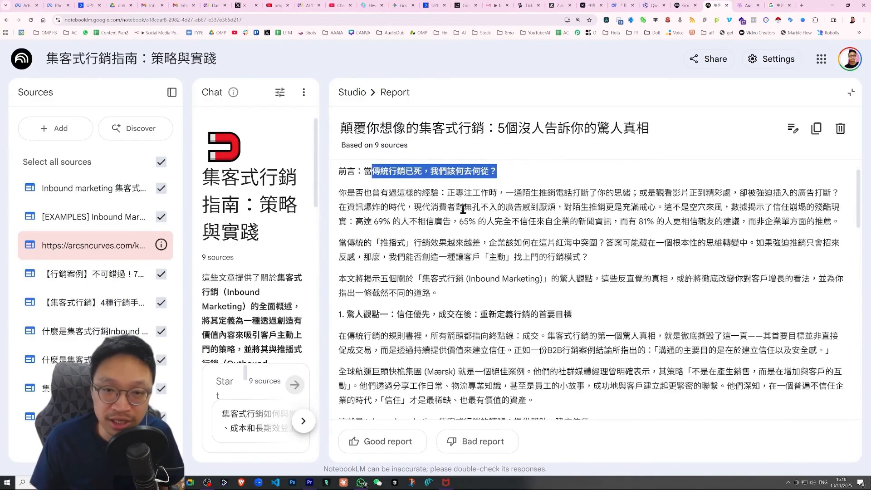
pyautogui.moveTo(464, 208); pyautogui.dragTo(540, 209)
pyautogui.moveTo(748, 194); pyautogui.dragTo(832, 194)
pyautogui.scroll(-1, 479, 239)
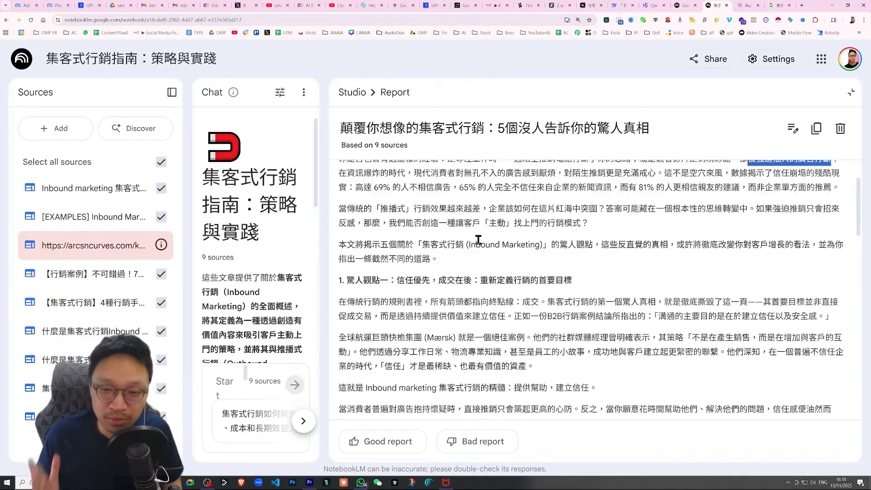
pyautogui.scroll(1, 481, 232)
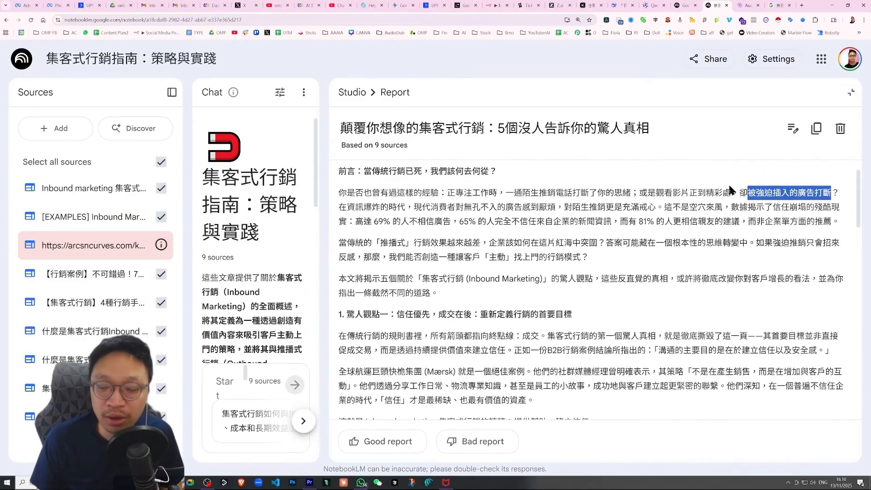
pyautogui.moveTo(356, 192); pyautogui.dragTo(736, 249)
pyautogui.scroll(-3, 545, 216)
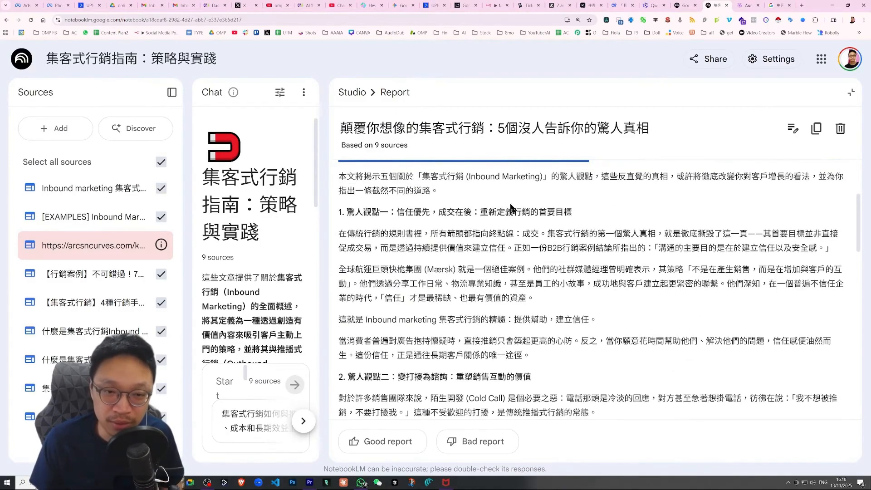
# - Review the blog post's numbered viewpoints, including the Cold Call section, through to its conclusion
pyautogui.moveTo(347, 213); pyautogui.dragTo(594, 222)
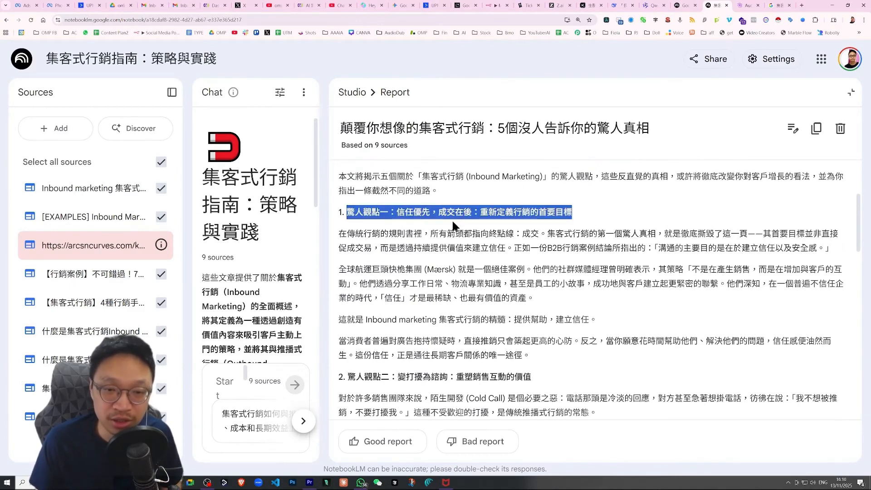
pyautogui.scroll(-2, 458, 225)
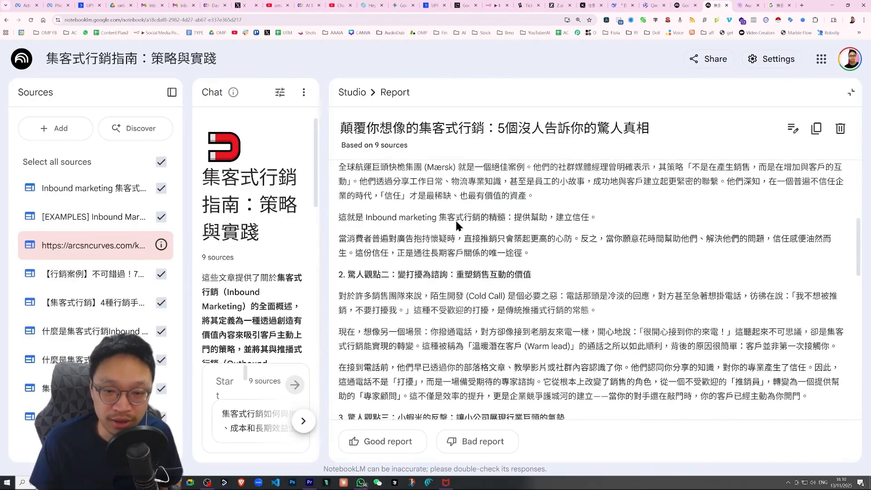
pyautogui.scroll(-2, 481, 212)
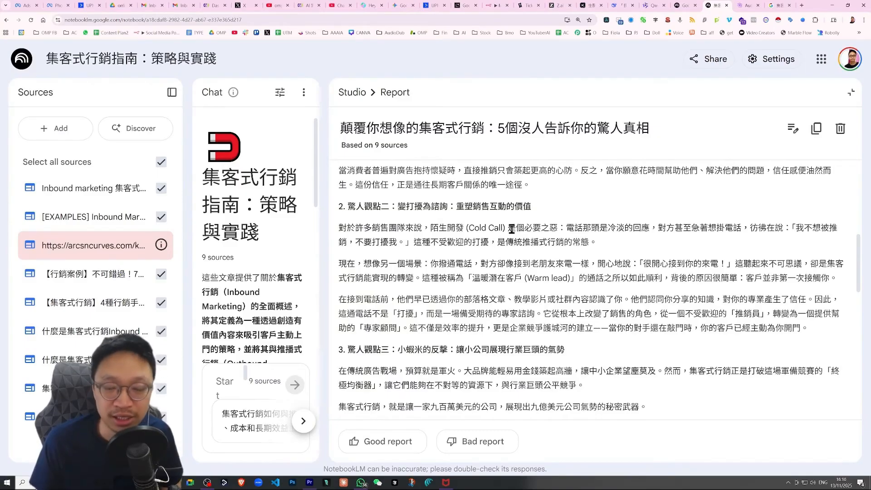
pyautogui.moveTo(508, 229); pyautogui.dragTo(440, 230)
pyautogui.scroll(-1, 542, 263)
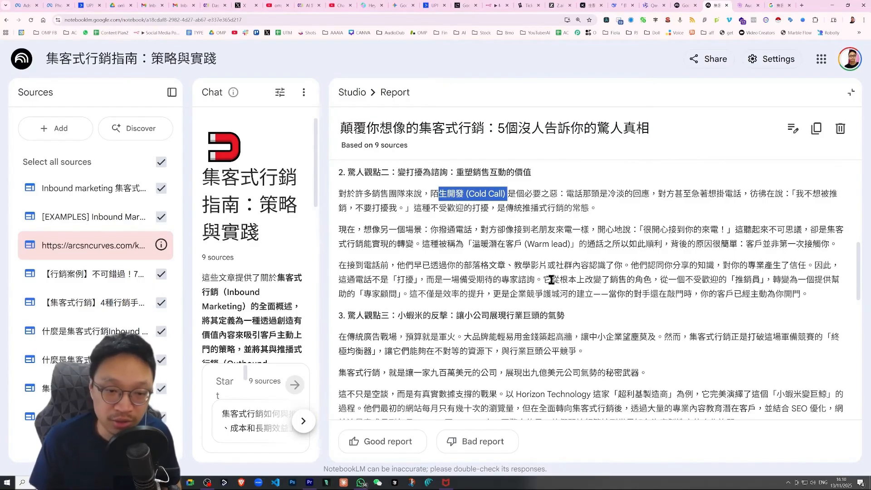
pyautogui.scroll(-5, 728, 235)
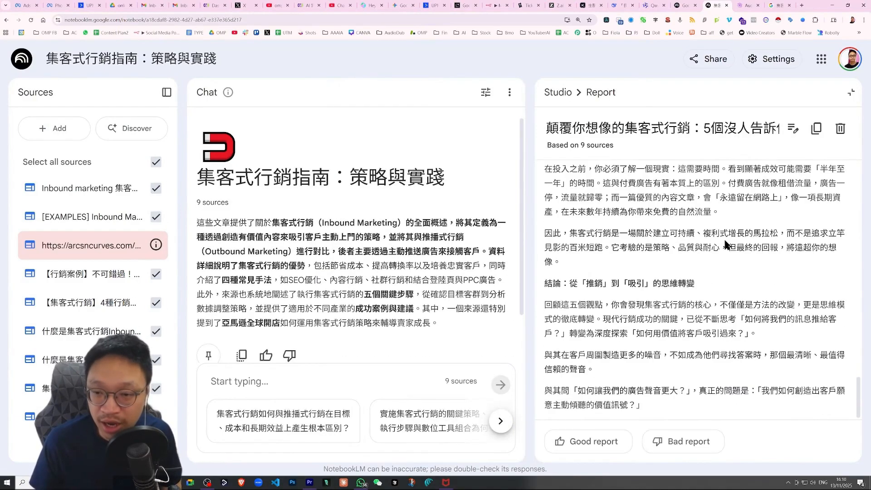
pyautogui.scroll(12, 723, 244)
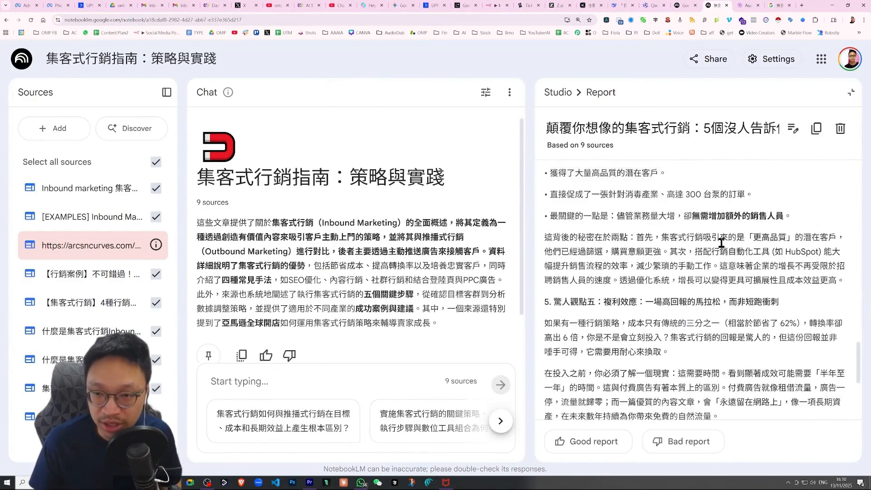
pyautogui.scroll(3, 719, 248)
# - Open the generated Strategic Whitepaper report and look through its sections down to the conclusion
pyautogui.click(558, 92)
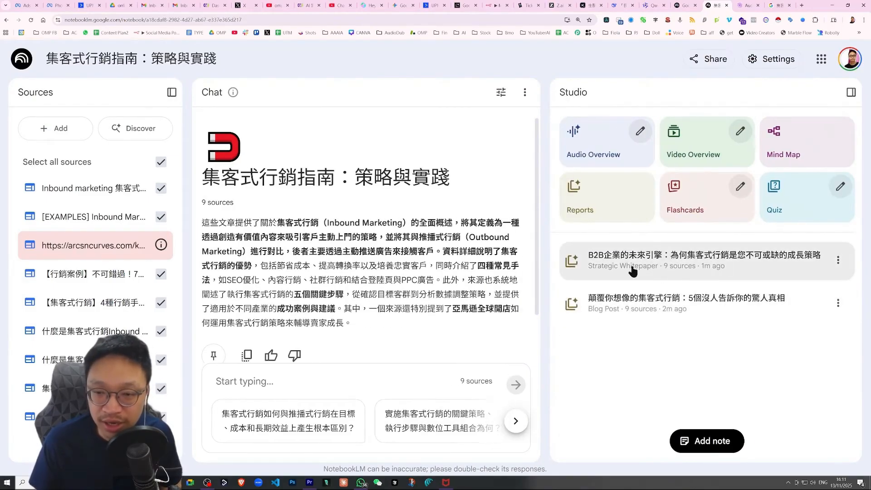
pyautogui.click(665, 266)
pyautogui.scroll(-3, 584, 251)
pyautogui.scroll(-10, 584, 251)
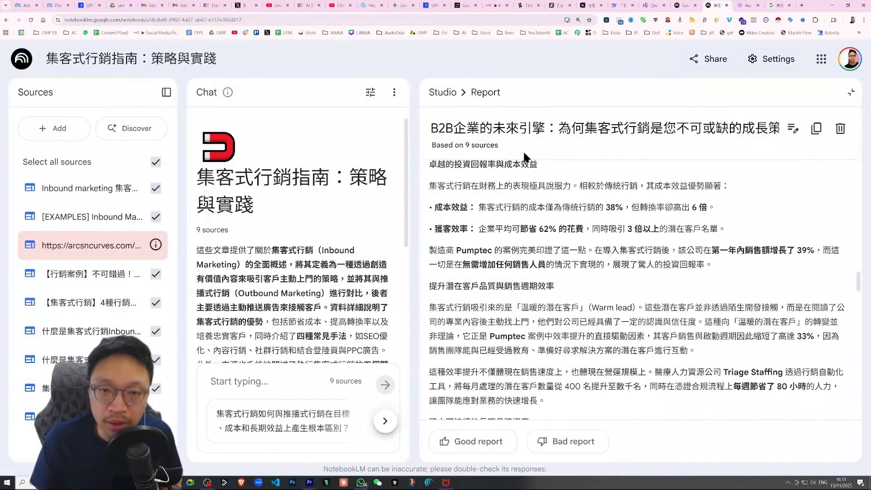
pyautogui.scroll(-10, 581, 258)
pyautogui.scroll(-10, 560, 271)
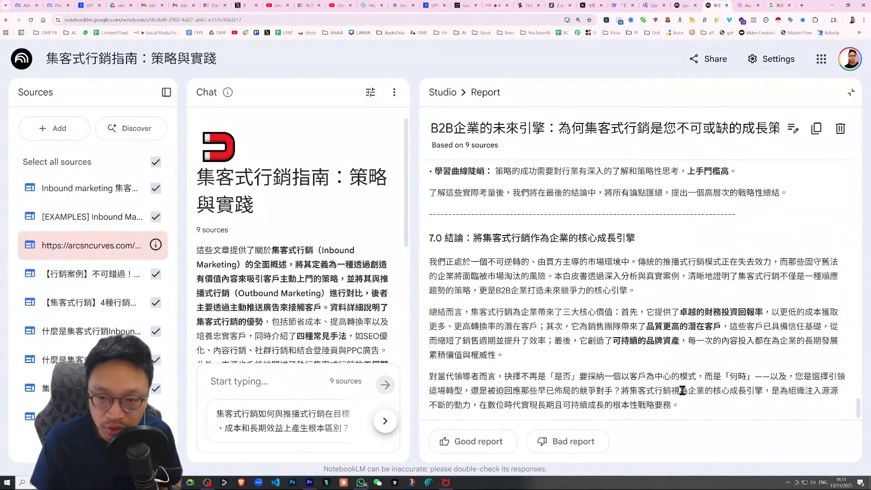
pyautogui.scroll(15, 672, 363)
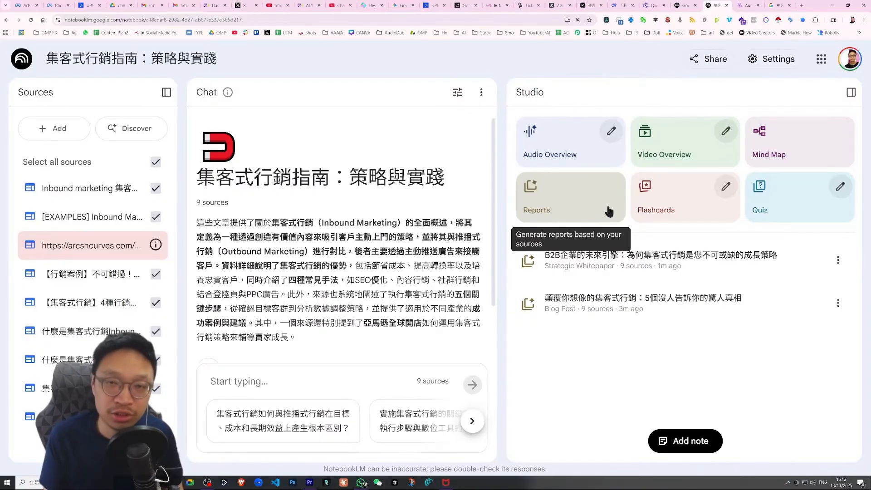
# - Copy the full text of the blog post report and switch to a new ChatGPT chat
pyautogui.click(585, 301)
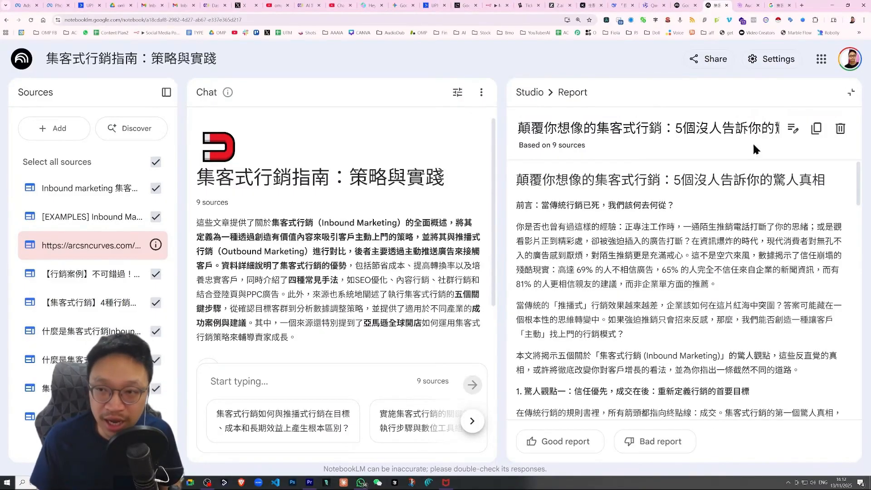
pyautogui.click(816, 131)
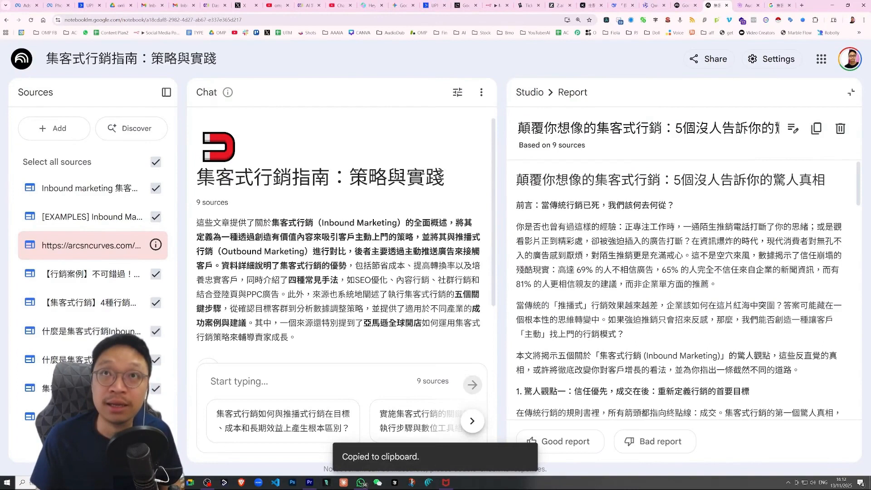
pyautogui.hotkey('ctrl', '+')
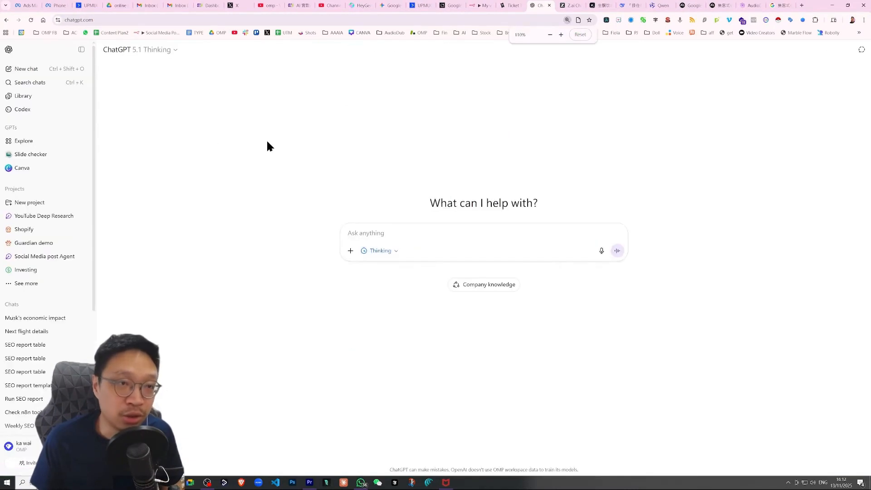
pyautogui.hotkey('ctrl', '+')
pyautogui.hotkey('ctrl', '+')
pyautogui.hotkey('ctrl', '+')
pyautogui.hotkey('ctrl', '+')
pyautogui.hotkey('ctrl', '+')
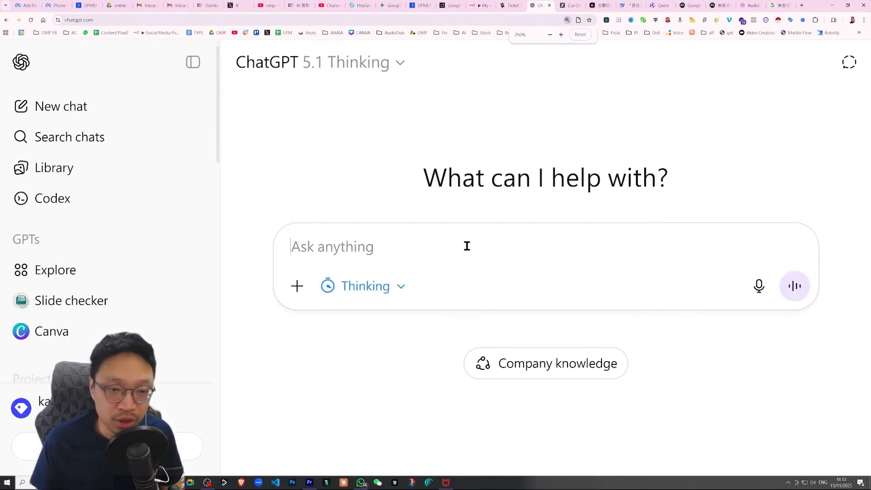
# - Submit the copied blog post to ChatGPT with the instruction "fact check ,in detail" above the article text
pyautogui.hotkey('ctrl', 'v')
pyautogui.click(395, 373)
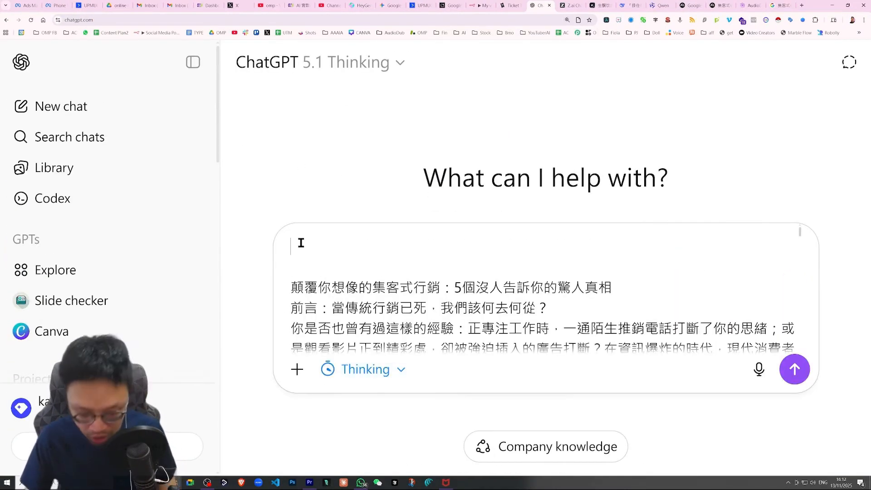
pyautogui.write('fact check')
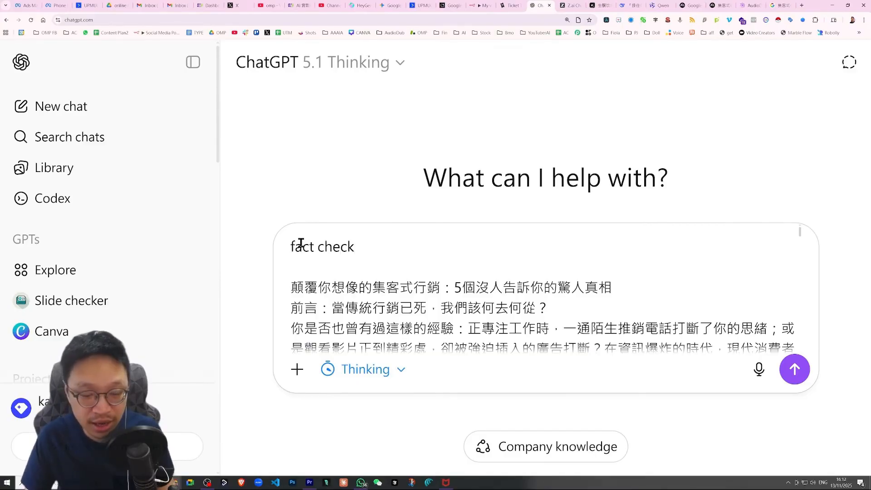
pyautogui.write(' ,in detail')
pyautogui.press('Return')
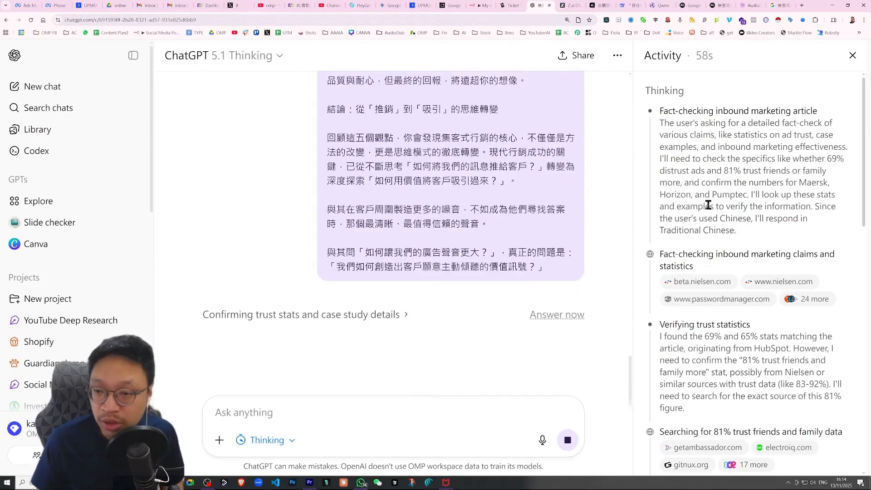
# - Examine ChatGPT's fact-checking activity log and look back over the submitted prompt
pyautogui.scroll(-10, 718, 111)
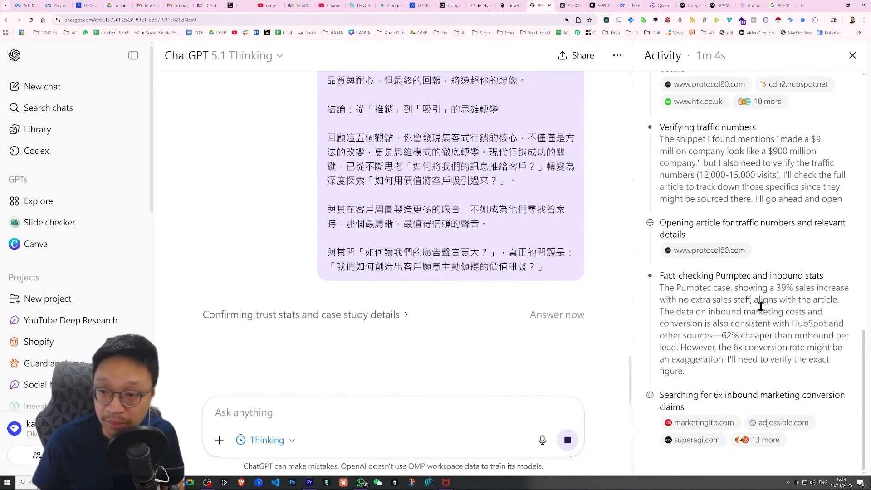
pyautogui.scroll(20, 469, 237)
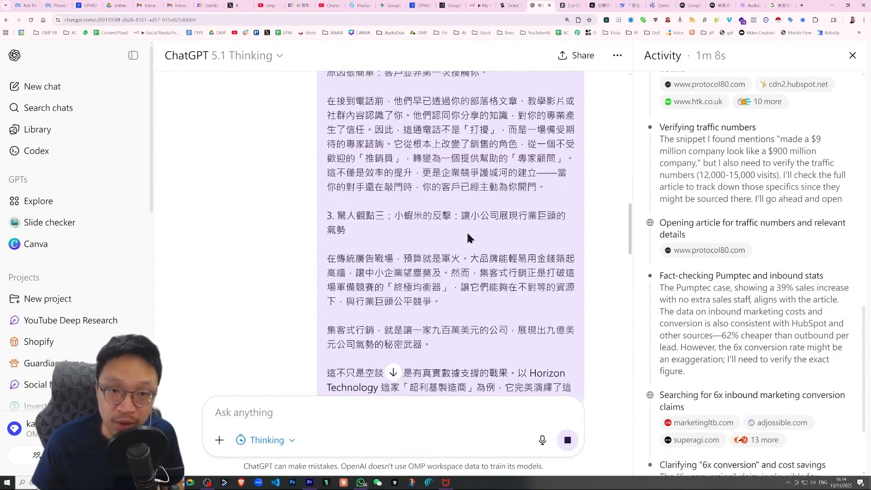
pyautogui.scroll(6, 468, 234)
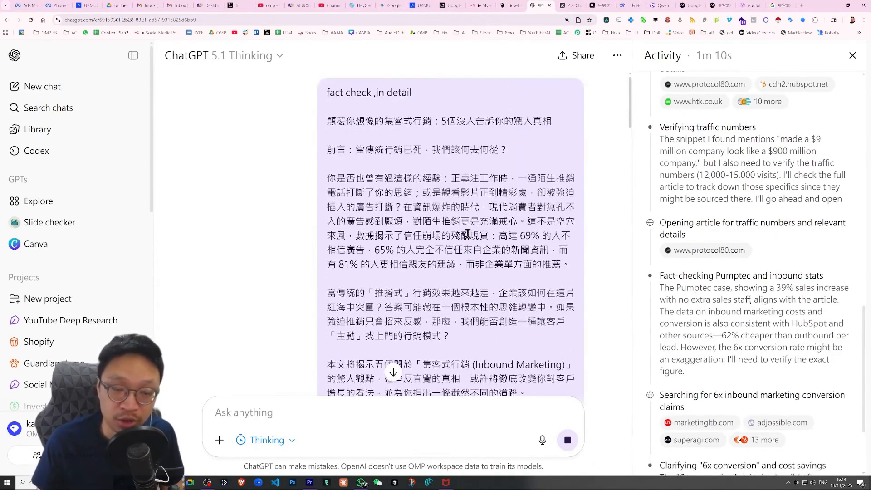
pyautogui.scroll(-6, 467, 233)
# - Read the fact-check reply's credibility overview and its assessment of the introduction's trust statistics
pyautogui.scroll(-15, 467, 233)
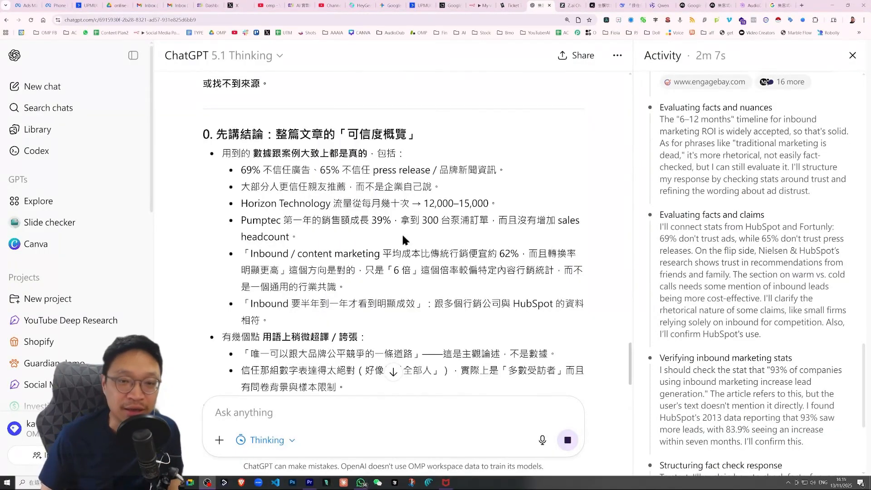
pyautogui.scroll(2, 438, 233)
pyautogui.scroll(-2, 437, 233)
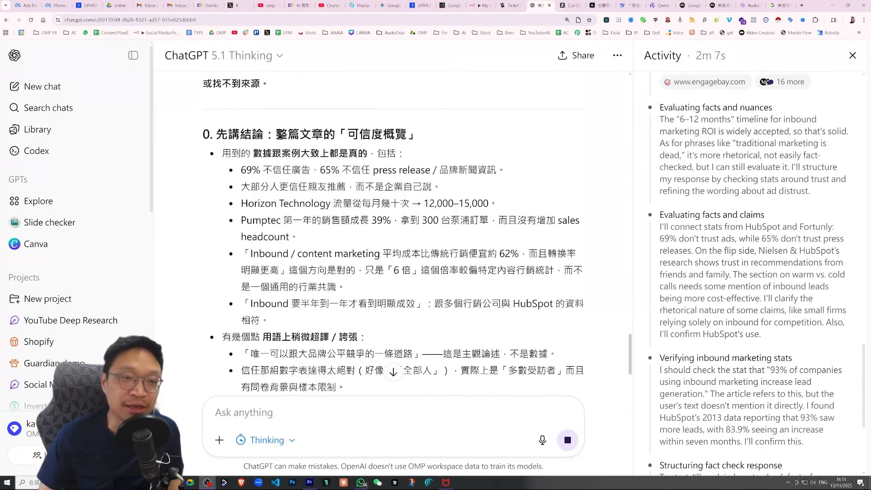
pyautogui.scroll(1, 331, 167)
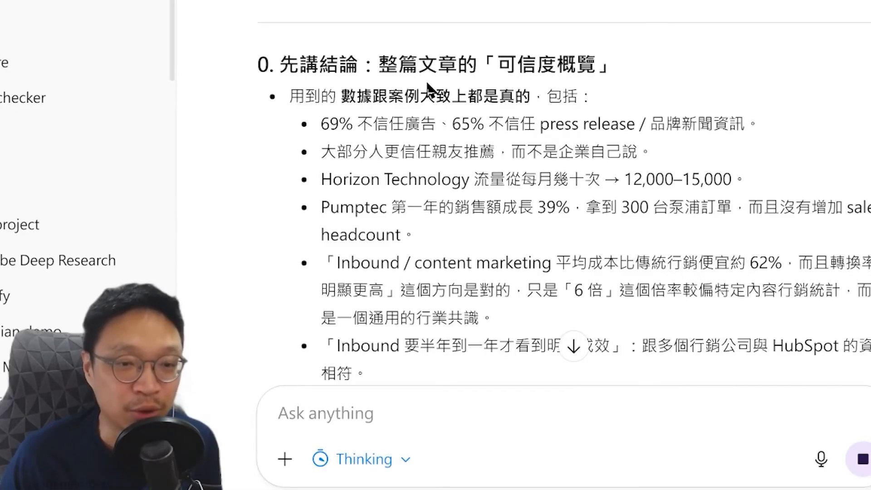
pyautogui.scroll(-6, 429, 86)
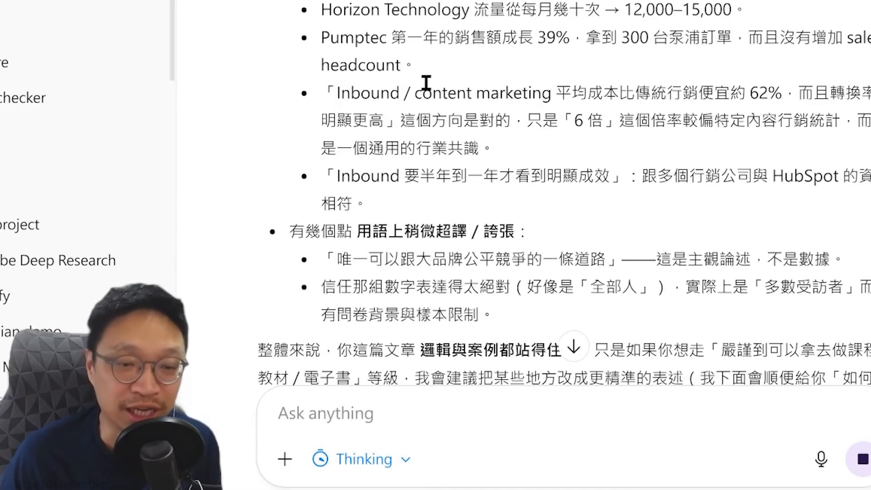
pyautogui.scroll(-2, 475, 111)
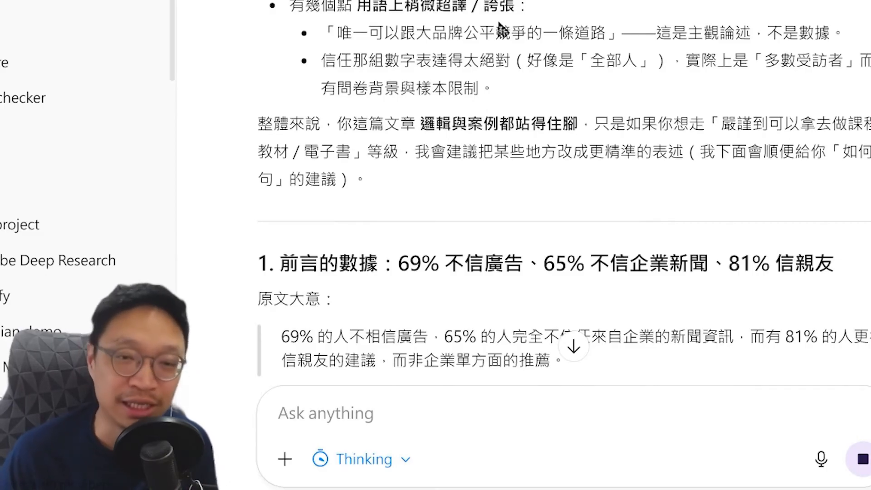
pyautogui.scroll(-8, 500, 20)
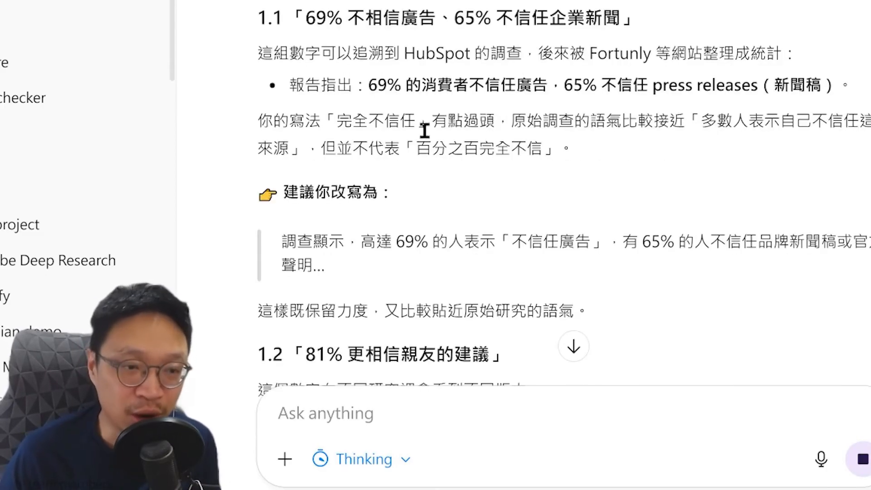
# - Read the fact-check's assessment of the claim about trusting friends' recommendations and its suggested rewording
pyautogui.scroll(-15, 370, 106)
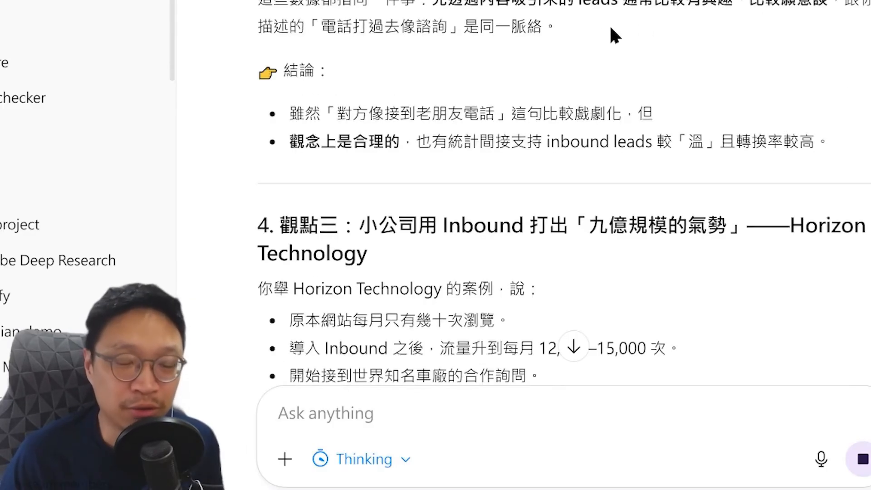
pyautogui.scroll(10, 617, 26)
pyautogui.scroll(12, 612, 26)
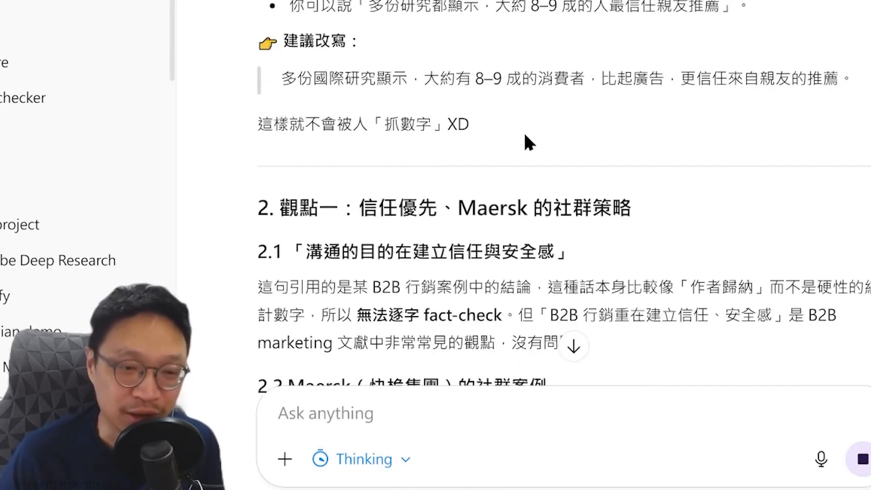
pyautogui.scroll(3, 493, 110)
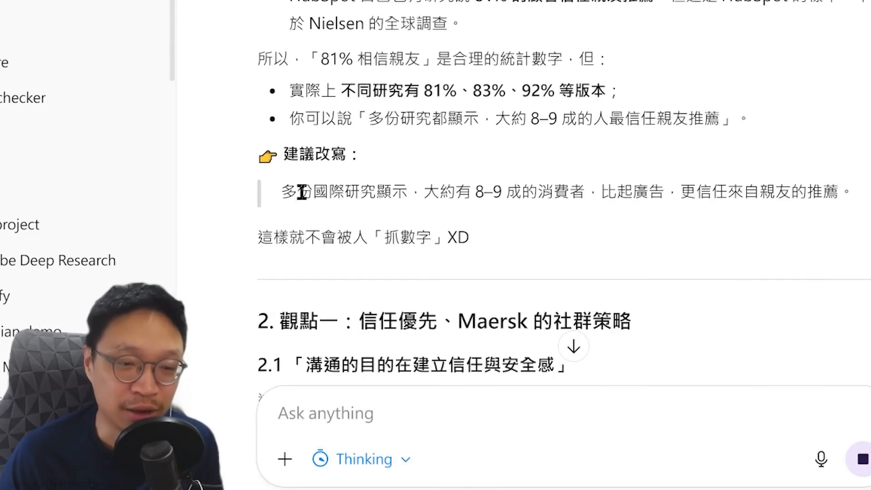
pyautogui.moveTo(299, 190); pyautogui.dragTo(424, 190)
pyautogui.moveTo(446, 238); pyautogui.dragTo(359, 237)
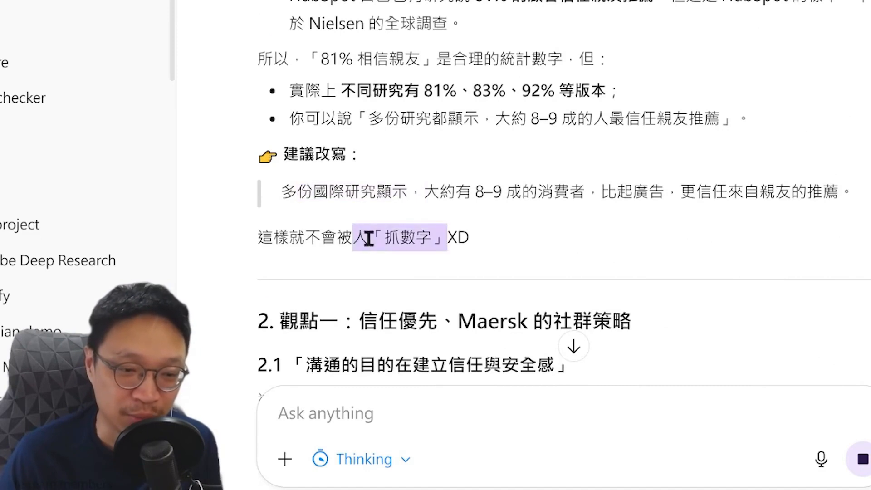
pyautogui.moveTo(445, 242); pyautogui.dragTo(481, 242)
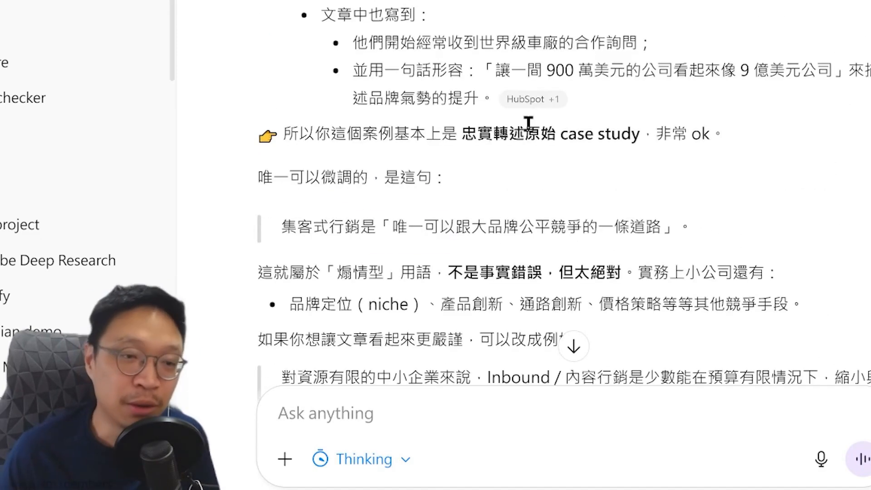
# - Review the fact-check's verdicts on the Horizon Technology case and inbound timeline, plus its closing summary of accurate data and wording suggestions
pyautogui.scroll(1, 472, 97)
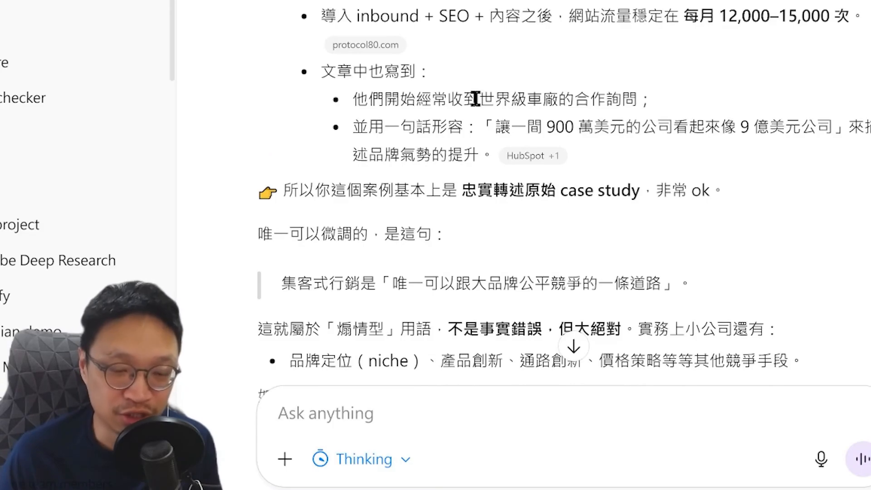
pyautogui.moveTo(656, 189); pyautogui.dragTo(725, 189)
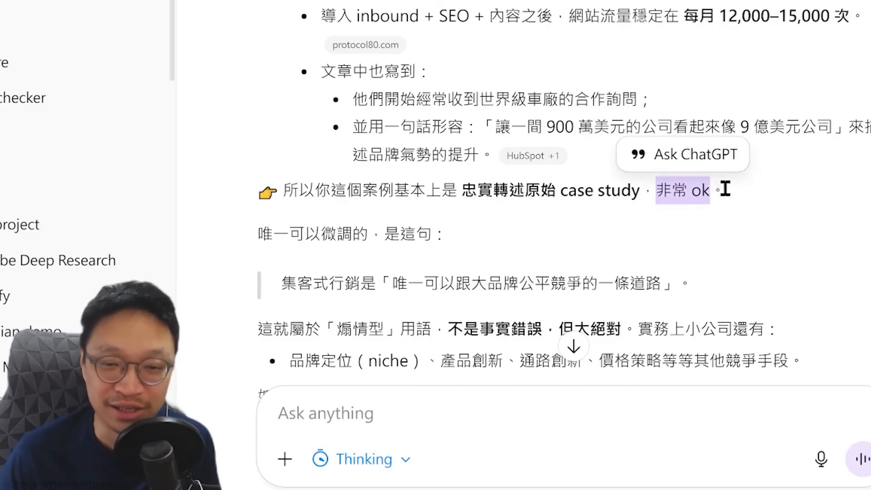
pyautogui.scroll(-6, 535, 171)
pyautogui.scroll(-3, 385, 155)
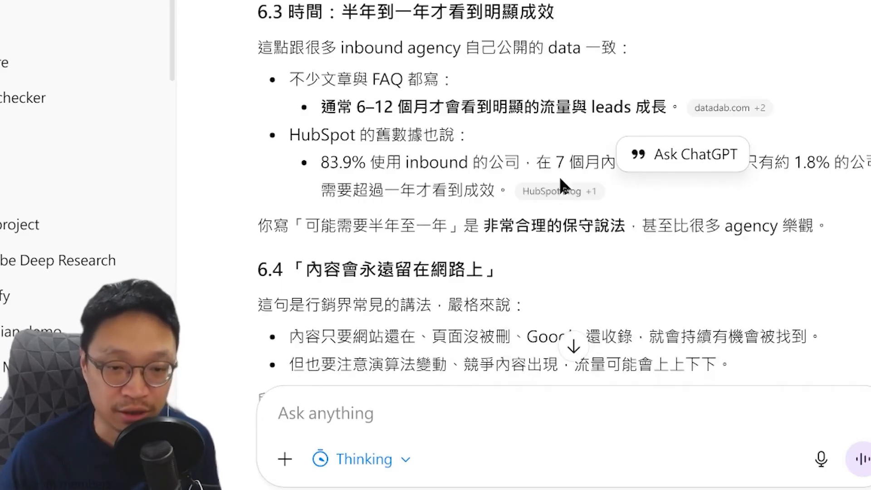
pyautogui.scroll(-10, 560, 182)
pyautogui.scroll(8, 575, 68)
pyautogui.moveTo(515, 25)
pyautogui.scroll(5, 510, 35)
pyautogui.scroll(-15, 500, 50)
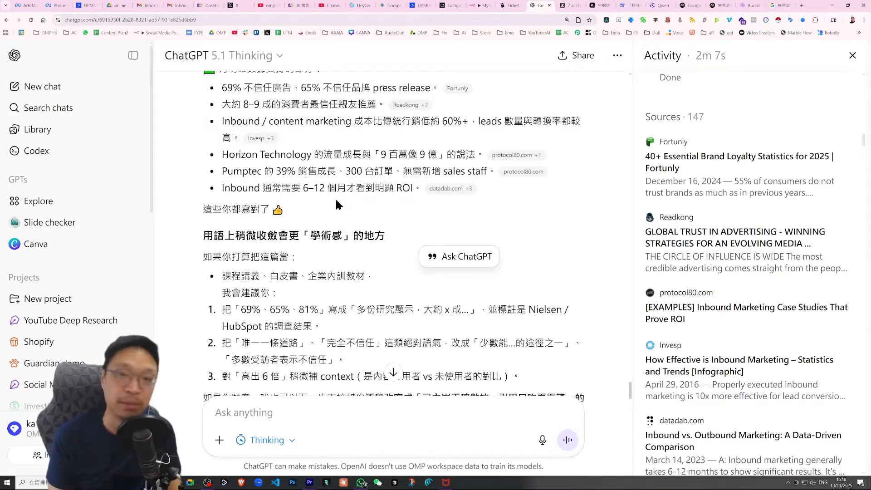
pyautogui.scroll(10, 545, 136)
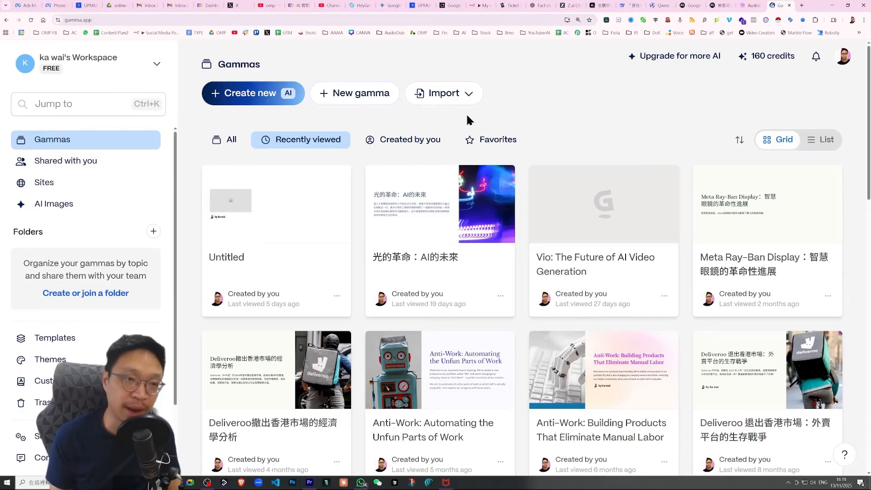
# - Switch to Gamma and start a new AI creation from pasted text, using the copied blog post as content
pyautogui.click(253, 96)
pyautogui.click(267, 152)
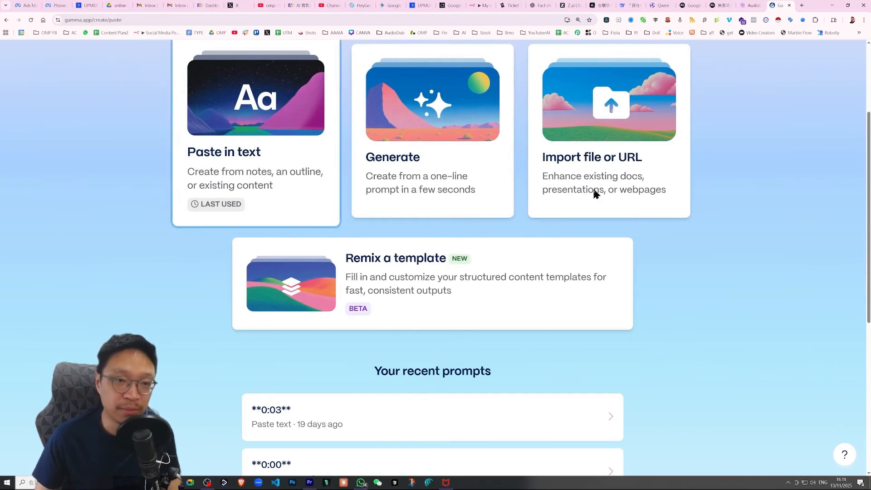
pyautogui.scroll(-2, 588, 181)
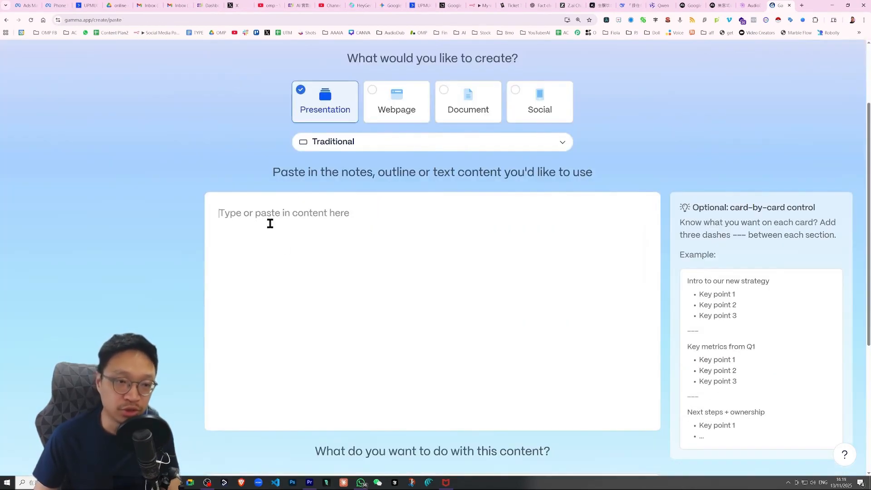
pyautogui.hotkey('ctrl', 'v')
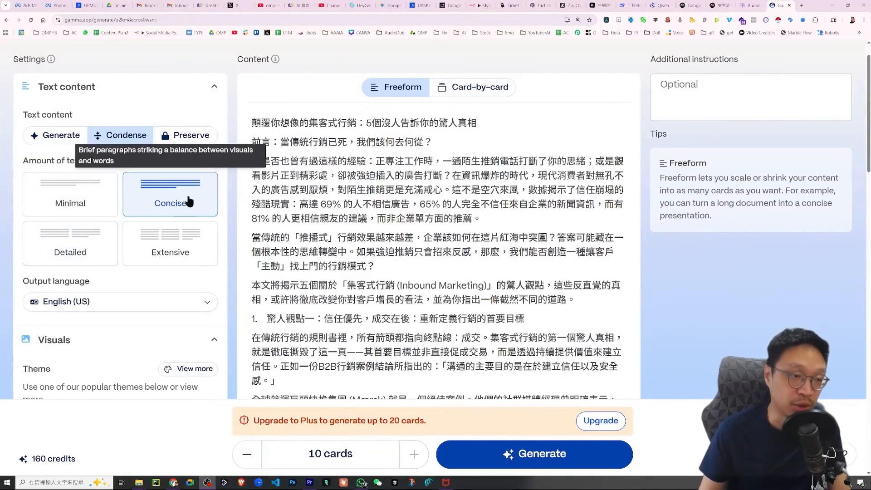
# - Switch the content to card-by-card mode and set the output language to Traditional Chinese (繁體中文)
pyautogui.click(488, 93)
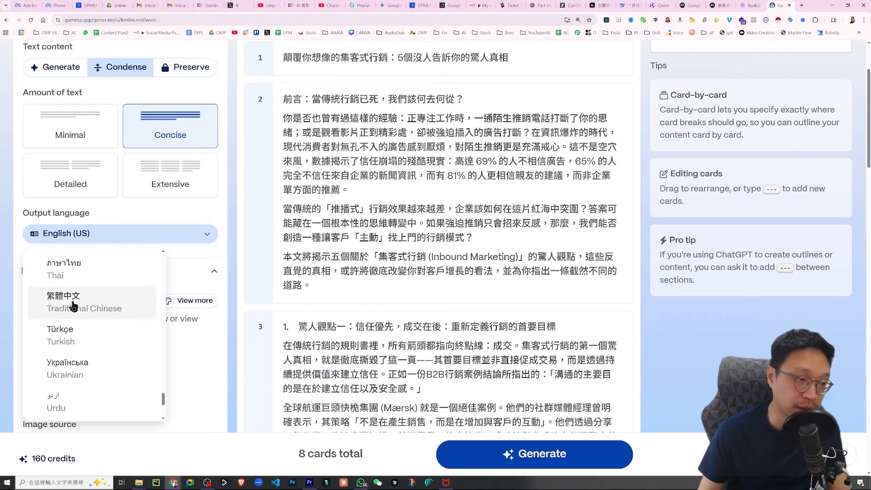
pyautogui.click(68, 304)
pyautogui.click(125, 233)
pyautogui.scroll(-3, 142, 238)
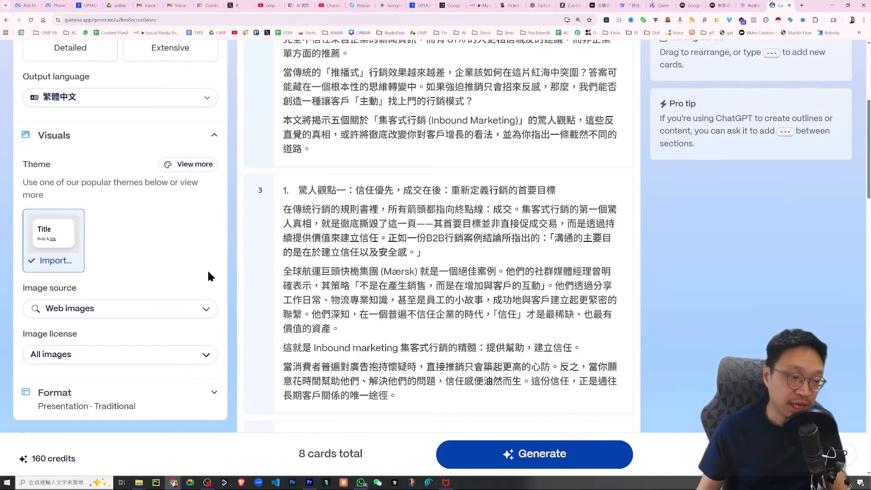
# - Set the image source to Automatic and generate the presentation
pyautogui.click(207, 313)
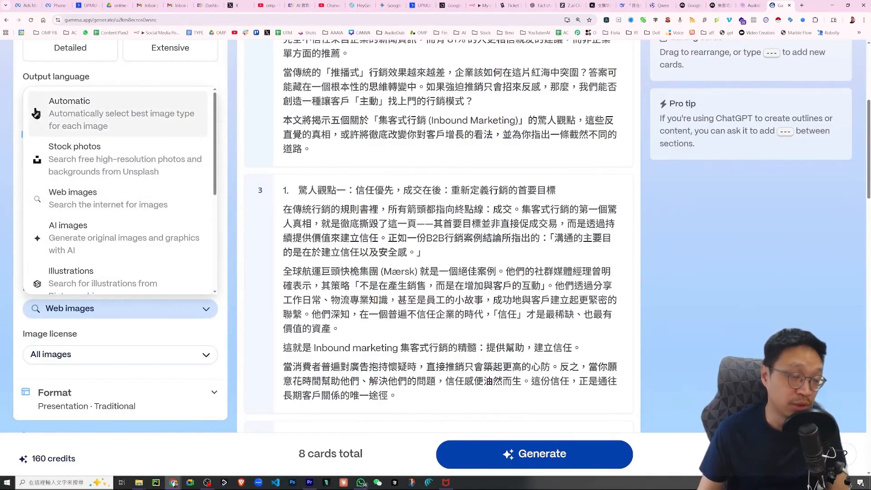
pyautogui.click(88, 126)
pyautogui.scroll(1, 219, 321)
pyautogui.click(556, 454)
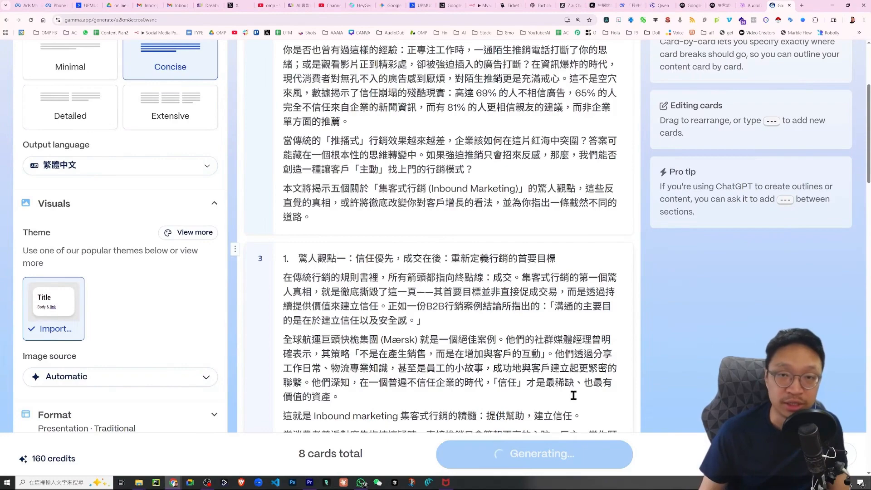
# - Check the generated cards, including the cover card and its magnet illustration
pyautogui.scroll(-5, 548, 278)
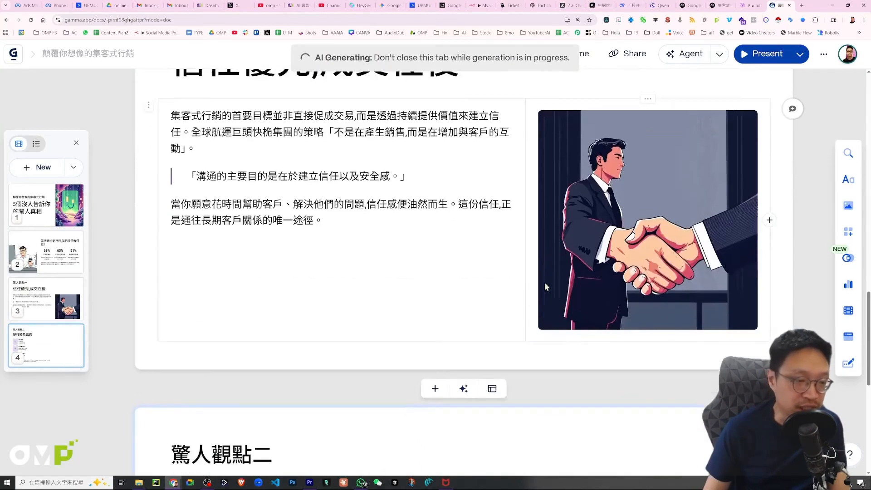
pyautogui.scroll(3, 552, 287)
pyautogui.moveTo(673, 184)
pyautogui.mouseDown()
pyautogui.moveTo(662, 183)
pyautogui.moveTo(599, 272)
pyautogui.moveTo(751, 199)
pyautogui.moveTo(722, 185)
pyautogui.mouseUp()
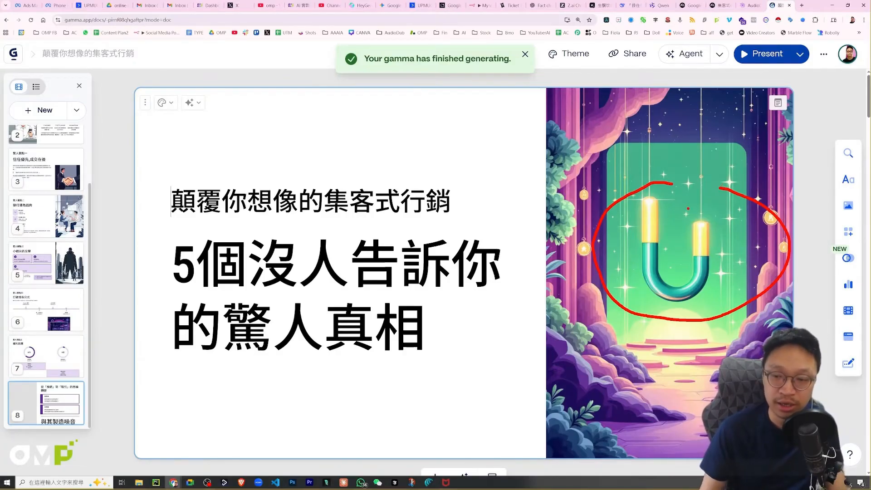
pyautogui.press('Escape')
pyautogui.scroll(-3, 467, 219)
pyautogui.scroll(3, 418, 223)
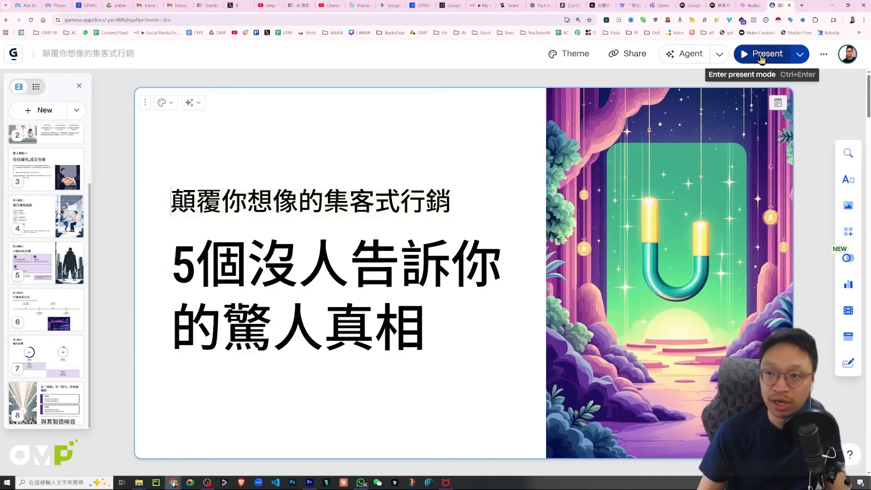
# - Present the deck and step through the slides from the cover to 驚人觀點四, examining their statistics and illustrations
pyautogui.click(761, 54)
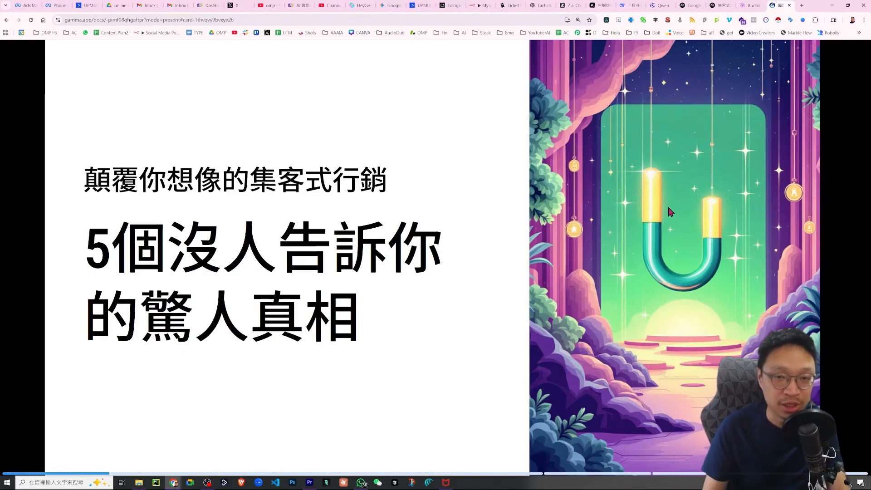
pyautogui.press('Right')
pyautogui.moveTo(399, 207)
pyautogui.mouseDown()
pyautogui.moveTo(367, 263)
pyautogui.moveTo(508, 291)
pyautogui.moveTo(449, 220)
pyautogui.mouseUp()
pyautogui.moveTo(548, 208)
pyautogui.mouseDown()
pyautogui.moveTo(668, 290)
pyautogui.moveTo(545, 218)
pyautogui.mouseUp()
pyautogui.moveTo(721, 212)
pyautogui.mouseDown()
pyautogui.moveTo(667, 232)
pyautogui.moveTo(721, 350)
pyautogui.moveTo(704, 204)
pyautogui.mouseUp()
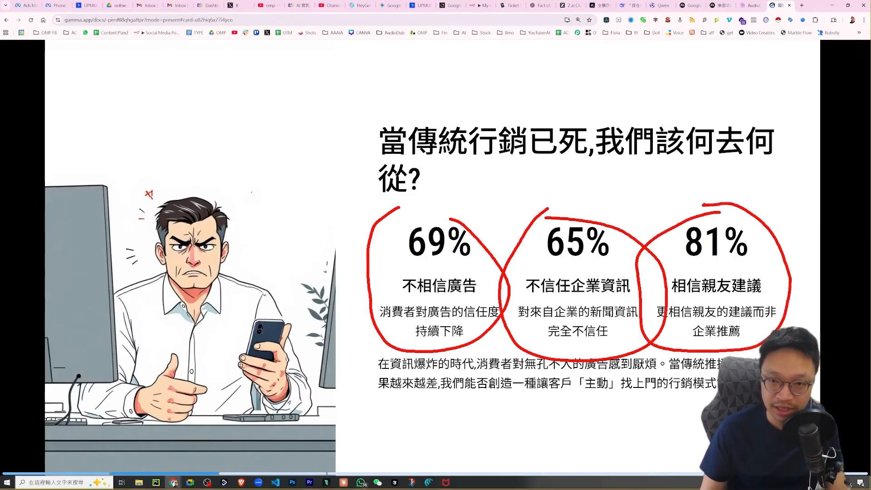
pyautogui.press('Right')
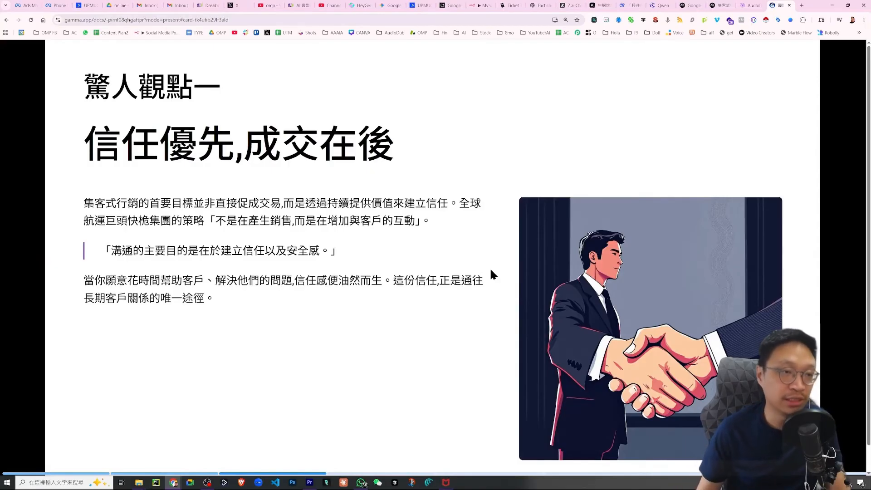
pyautogui.press('Right')
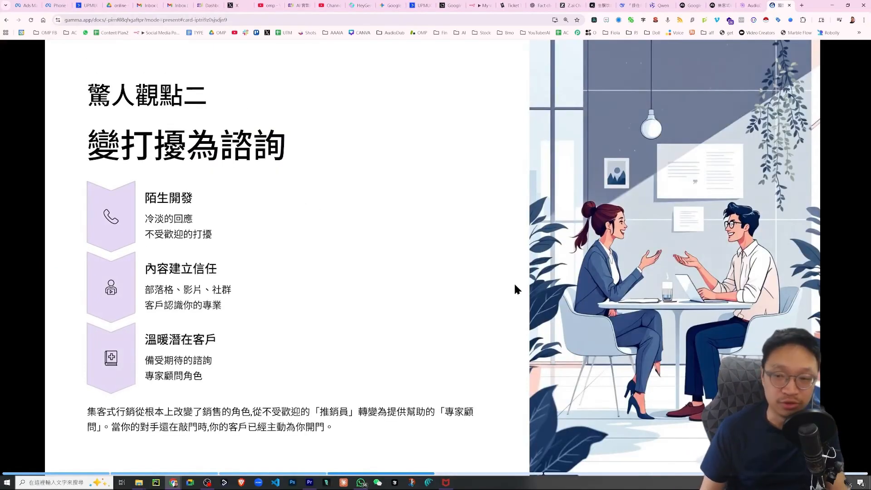
pyautogui.moveTo(581, 180)
pyautogui.mouseDown()
pyautogui.moveTo(602, 173)
pyautogui.moveTo(585, 181)
pyautogui.mouseUp()
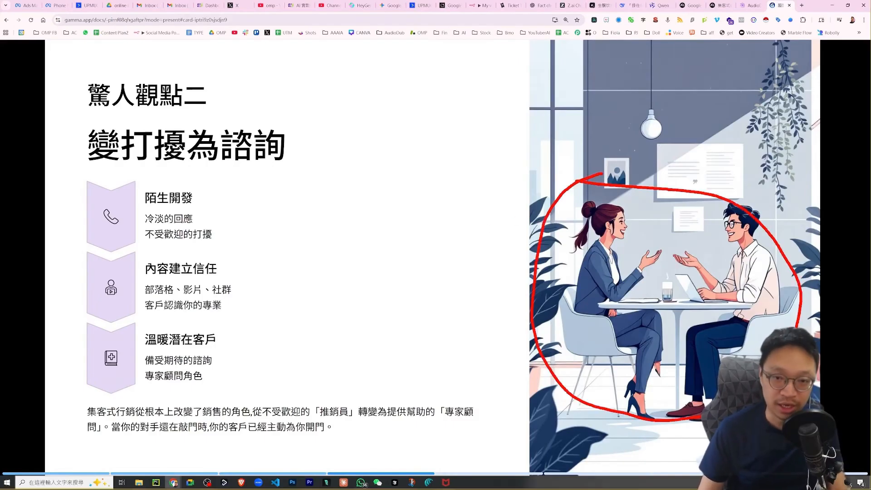
pyautogui.press('Right')
pyautogui.press('Right')
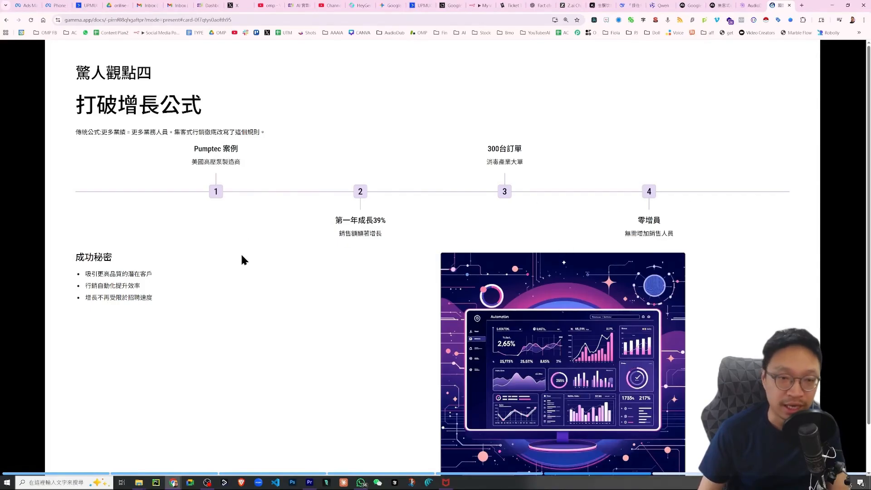
# - Leave presentation mode and change the text of the 成功秘密 section on card 6 to Large text
pyautogui.press('Escape')
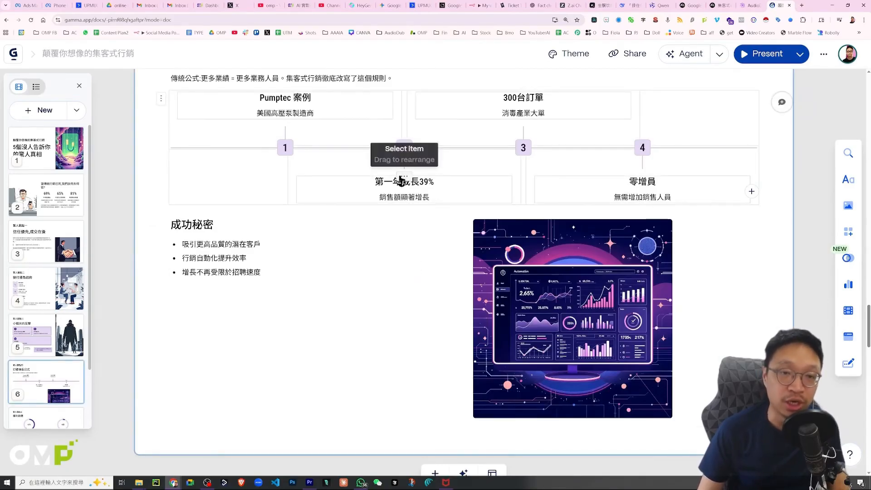
pyautogui.tripleClick(195, 245)
pyautogui.moveTo(293, 269); pyautogui.dragTo(198, 245)
pyautogui.moveTo(198, 245); pyautogui.dragTo(185, 246)
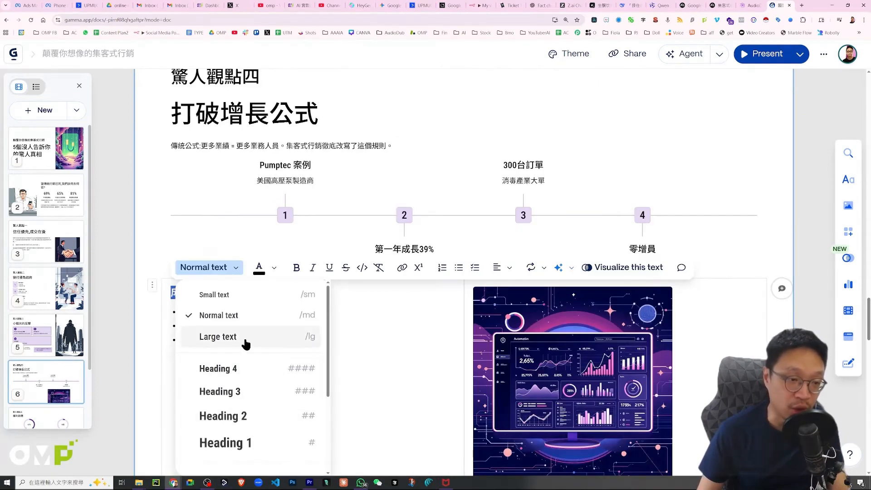
pyautogui.click(245, 345)
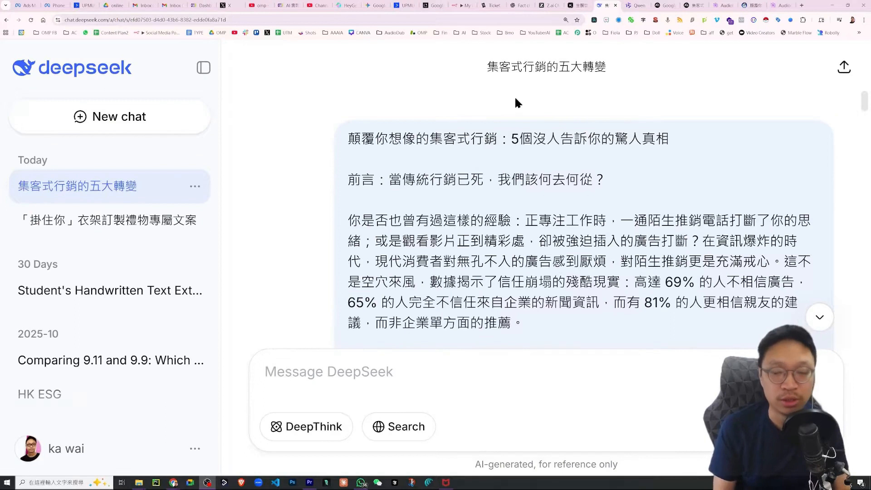
# - Switch to the DeepSeek chat and review the blog-to-video-narration prompt and the opening of the generated video script
pyautogui.scroll(-1, 516, 102)
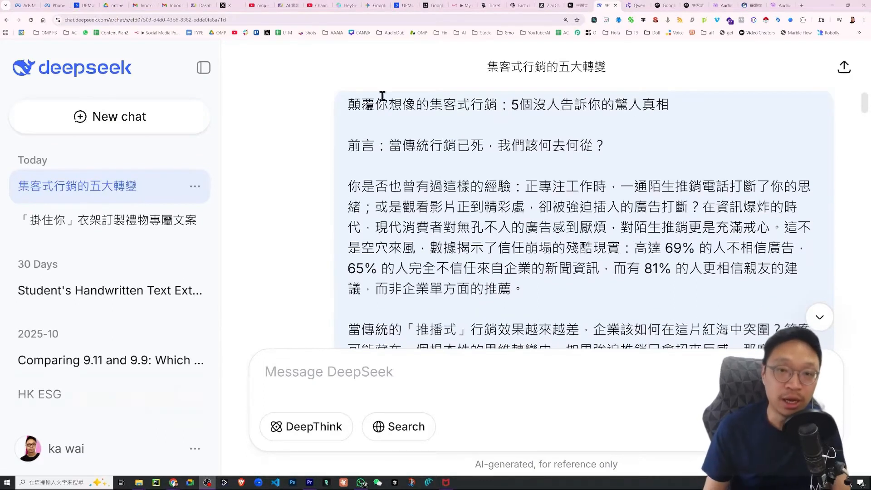
pyautogui.moveTo(356, 106); pyautogui.dragTo(539, 154)
pyautogui.scroll(-15, 558, 166)
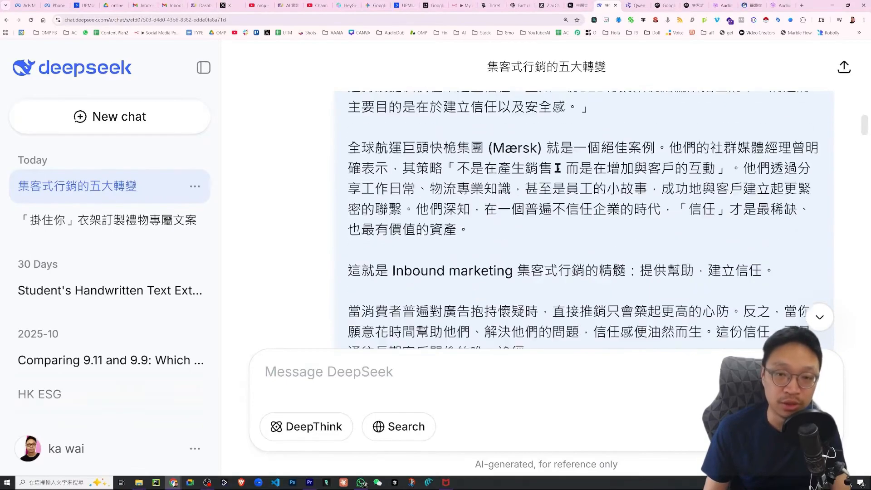
pyautogui.scroll(-10, 556, 170)
pyautogui.scroll(3, 510, 228)
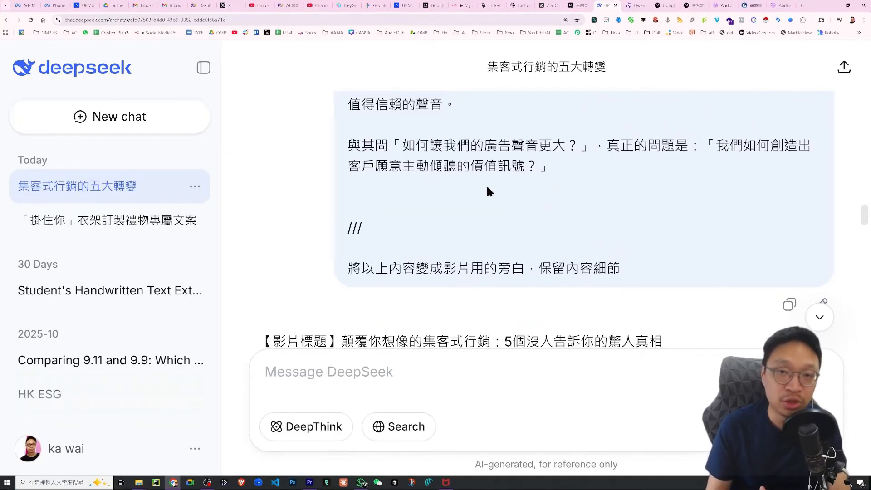
pyautogui.scroll(-5, 488, 190)
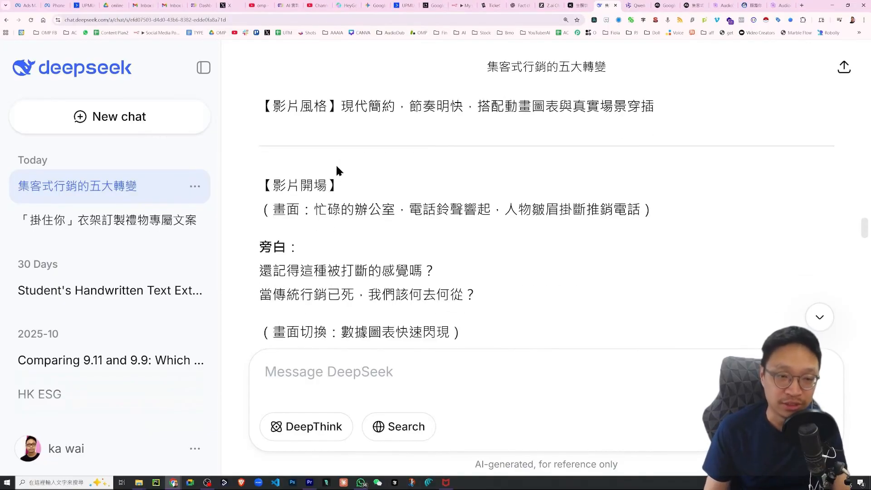
pyautogui.scroll(1, 348, 175)
pyautogui.scroll(-1, 366, 193)
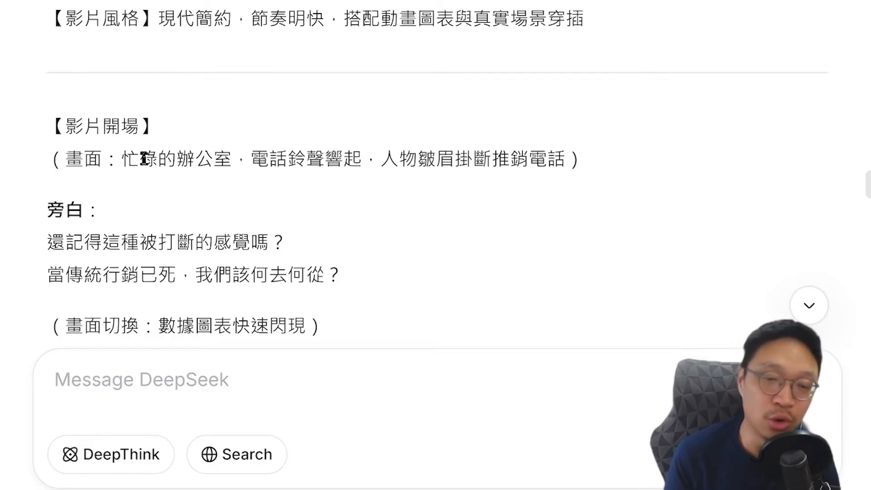
pyautogui.scroll(-5, 144, 159)
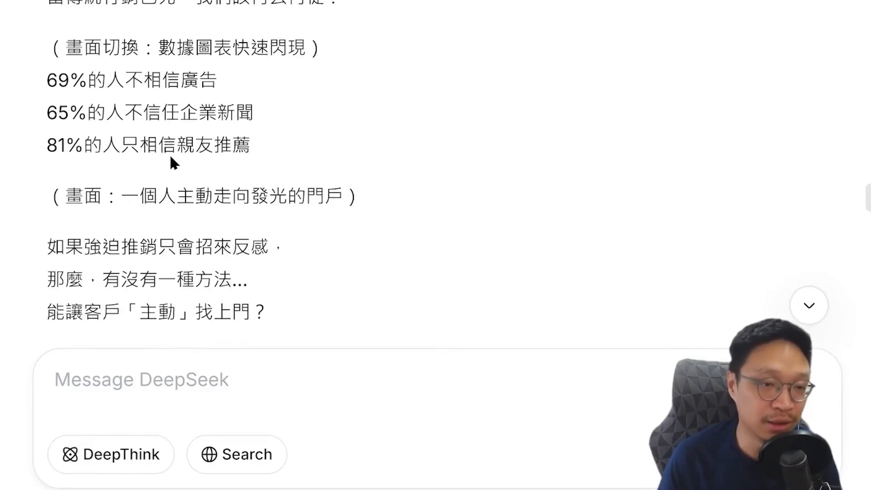
# - Review the DeepSeek video script and the follow-up prompt 只需要讀白，不需要畫面, then select the text of the narration-only reply
pyautogui.scroll(-20, 249, 136)
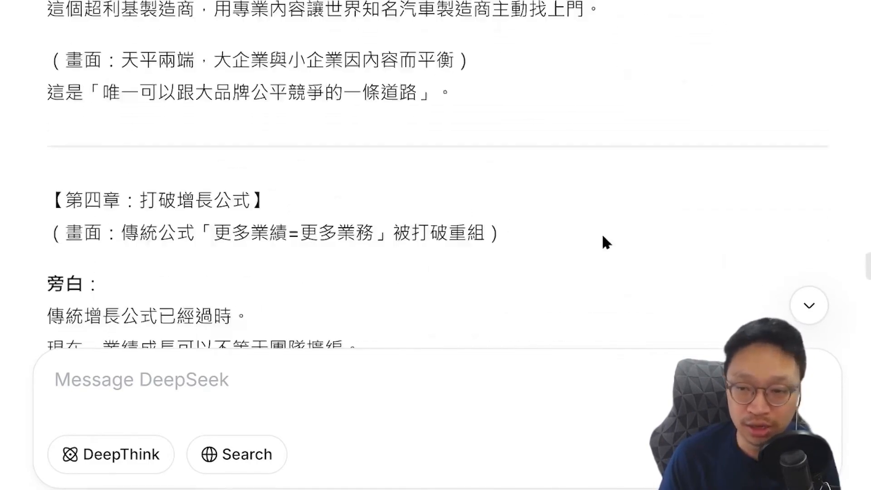
pyautogui.scroll(20, 607, 243)
pyautogui.moveTo(603, 235); pyautogui.dragTo(804, 237)
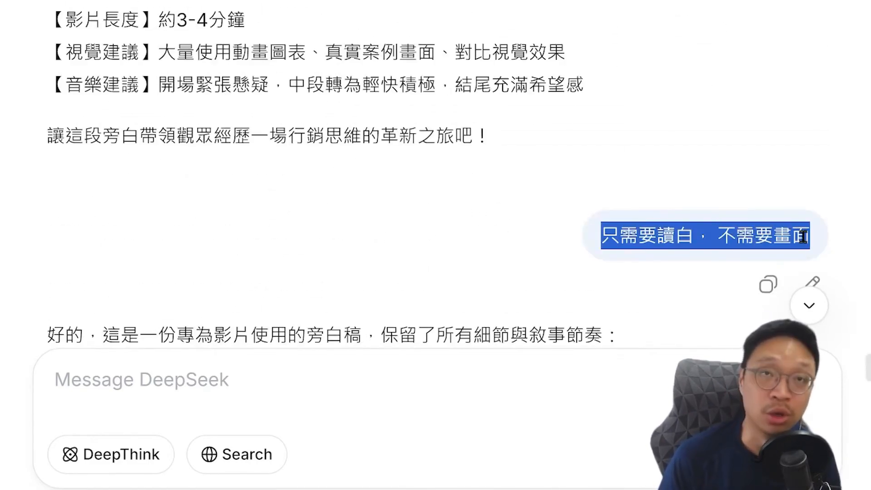
pyautogui.scroll(-9, 410, 182)
pyautogui.scroll(-1, 129, 83)
pyautogui.scroll(-2, 91, 73)
pyautogui.scroll(1, 93, 73)
pyautogui.moveTo(45, 76); pyautogui.dragTo(461, 250)
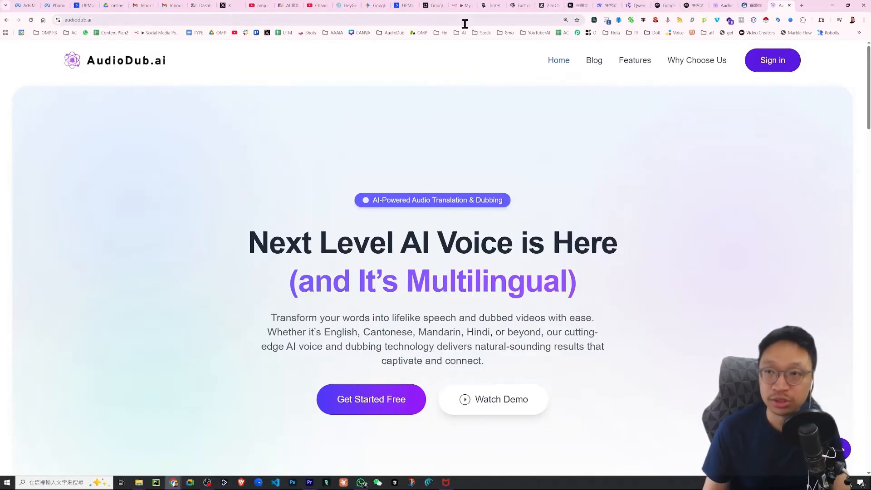
# - Switch to the AudioDub app and open AI Speech with Cantonese as the language and Audio Dub v2 as the model
pyautogui.click(723, 5)
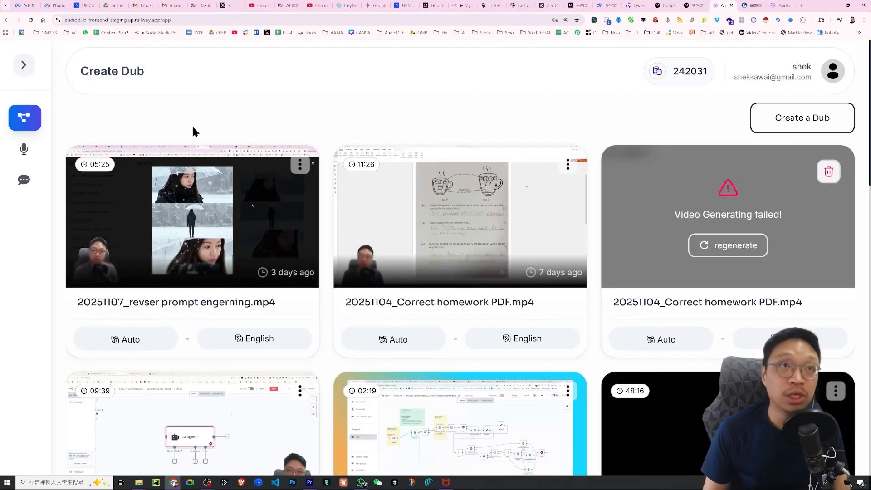
pyautogui.click(25, 181)
pyautogui.click(551, 139)
pyautogui.click(535, 233)
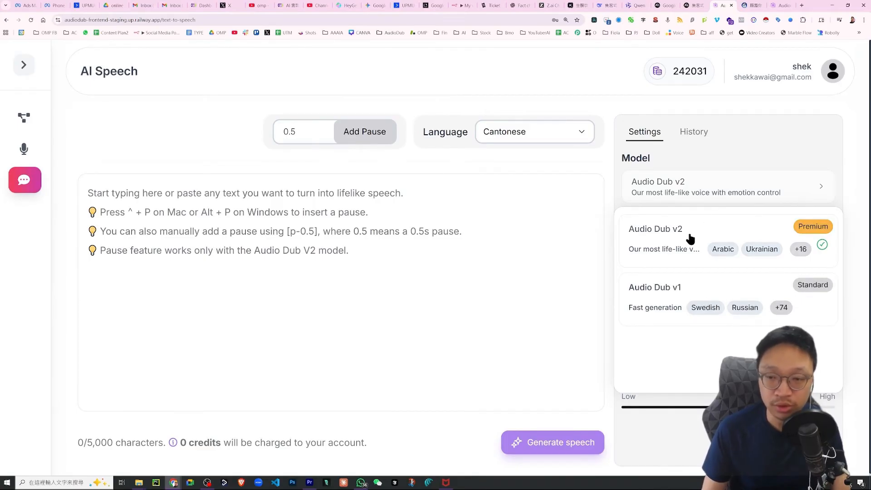
pyautogui.click(770, 236)
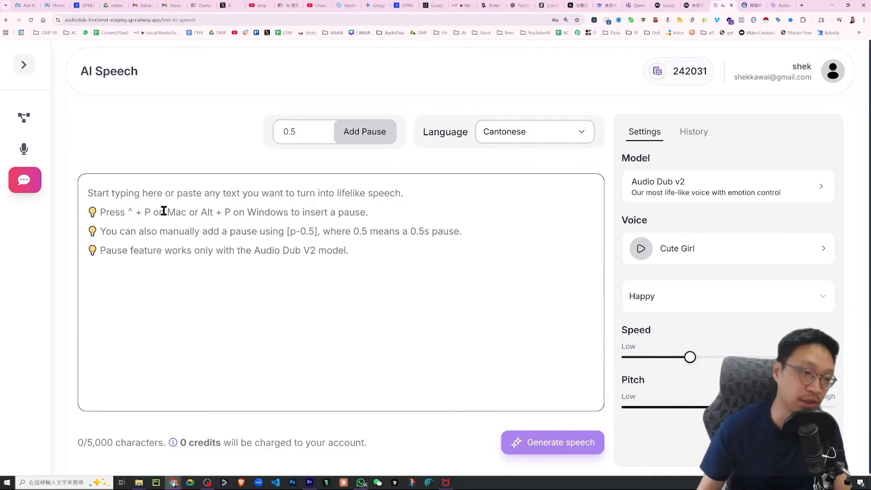
# - Paste the narration script into the speech text and delete everything from the paragraph starting 接下來 onward
pyautogui.hotkey('ctrl', 'v')
pyautogui.moveTo(235, 376); pyautogui.dragTo(117, 269)
pyautogui.scroll(15, 171, 278)
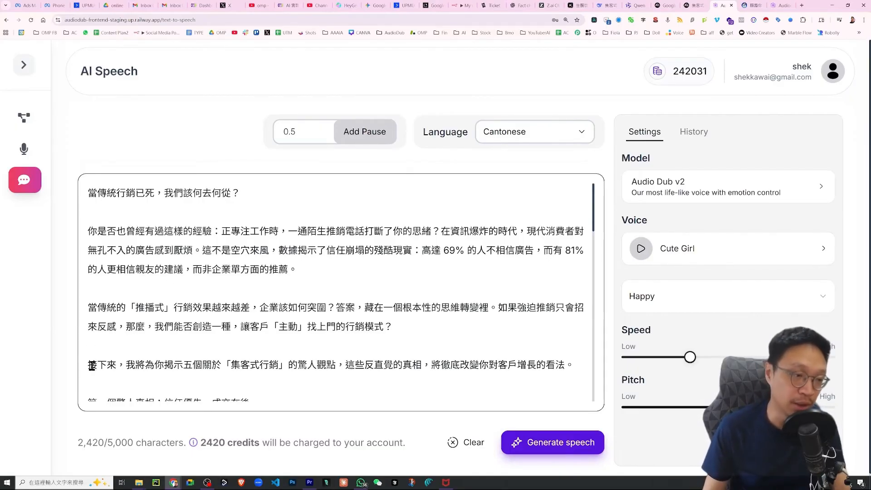
pyautogui.moveTo(89, 365); pyautogui.dragTo(252, 399)
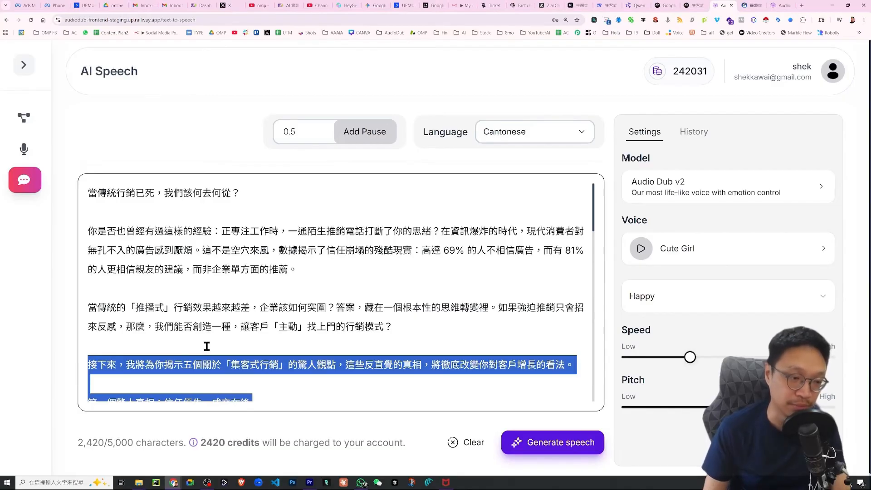
pyautogui.press('BackSpace')
pyautogui.moveTo(168, 420)
pyautogui.mouseDown()
pyautogui.moveTo(119, 414)
pyautogui.moveTo(61, 460)
pyautogui.moveTo(156, 411)
pyautogui.mouseUp()
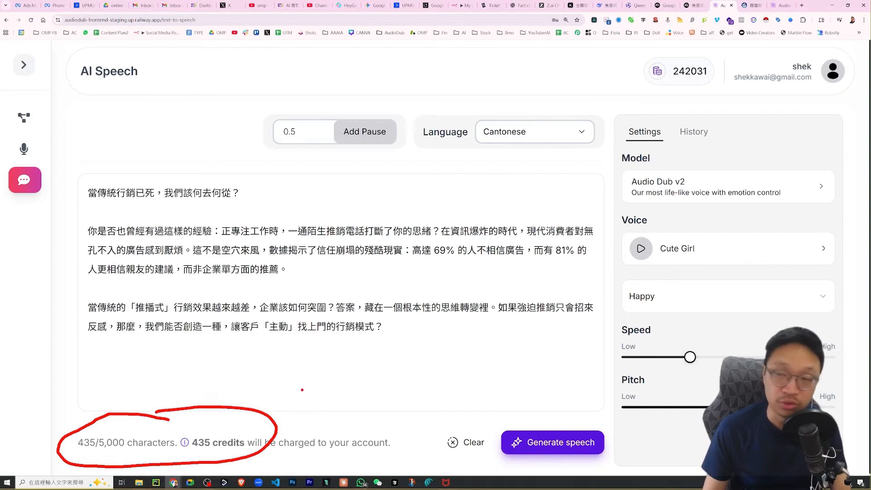
pyautogui.press('Escape')
# - Choose the account holder's own Cantonese voice with the Happy emotion and generate the speech
pyautogui.click(779, 259)
pyautogui.scroll(-10, 771, 354)
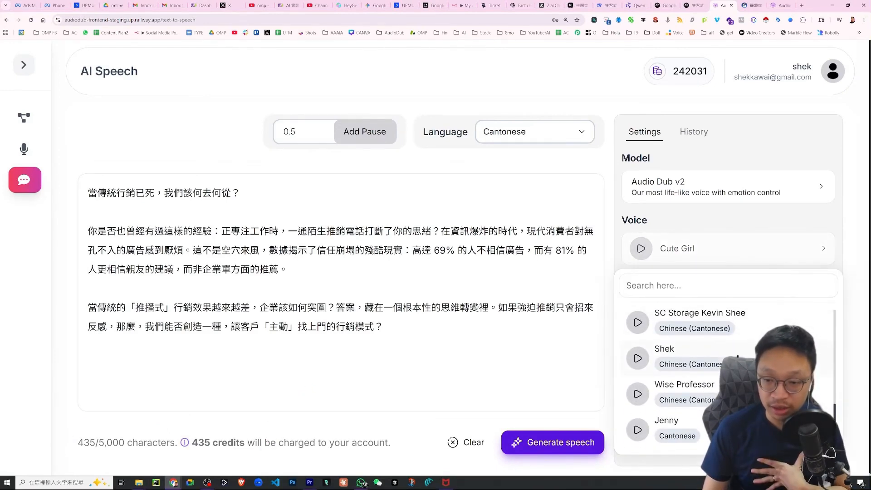
pyautogui.click(672, 359)
pyautogui.click(767, 299)
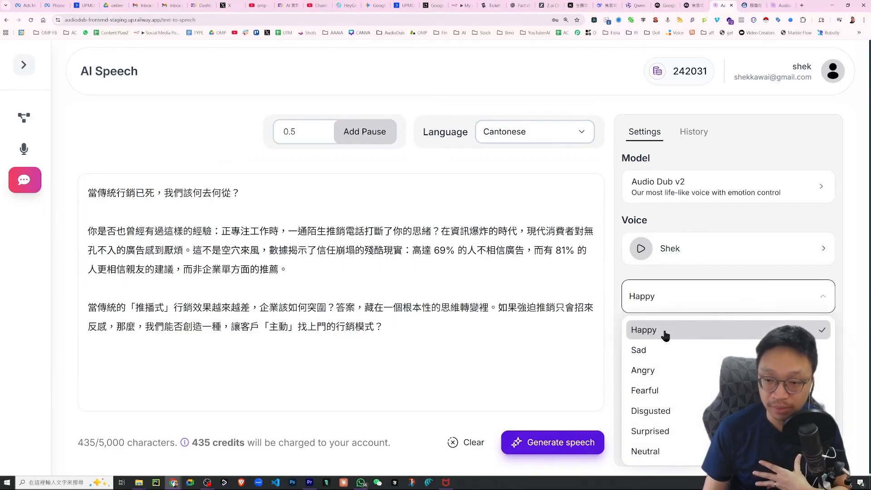
pyautogui.click(682, 321)
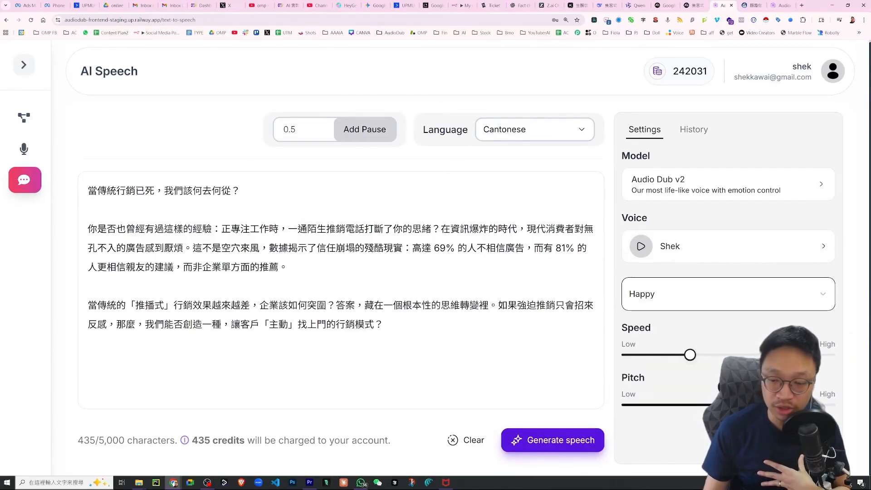
pyautogui.click(571, 442)
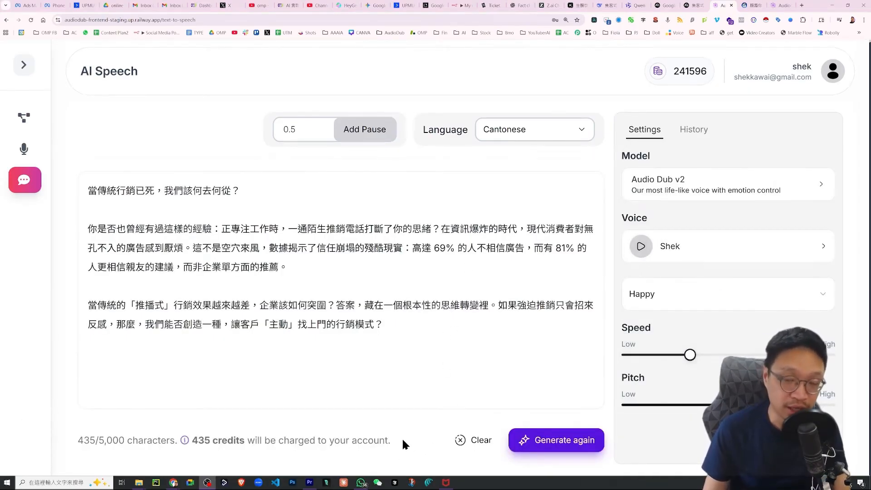
# - Play the newest clip from the speech history and compare its narration with the script, from 這樣的經驗 to 那麼
pyautogui.click(693, 130)
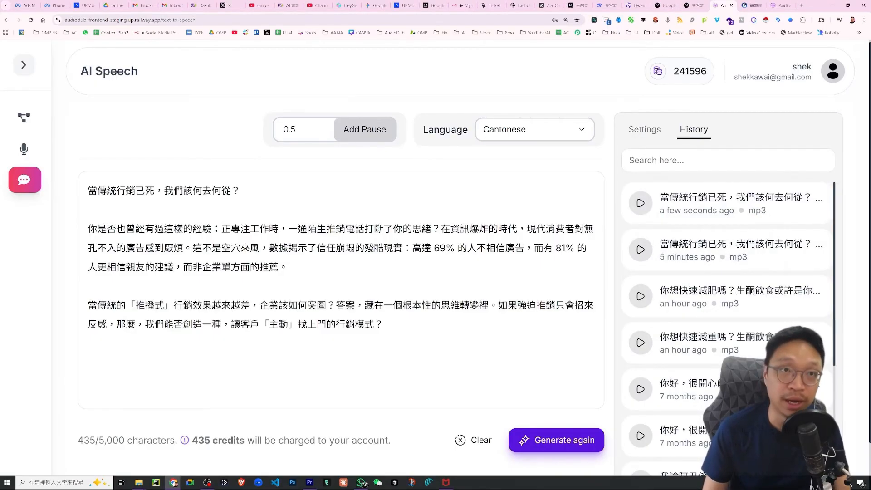
pyautogui.click(641, 204)
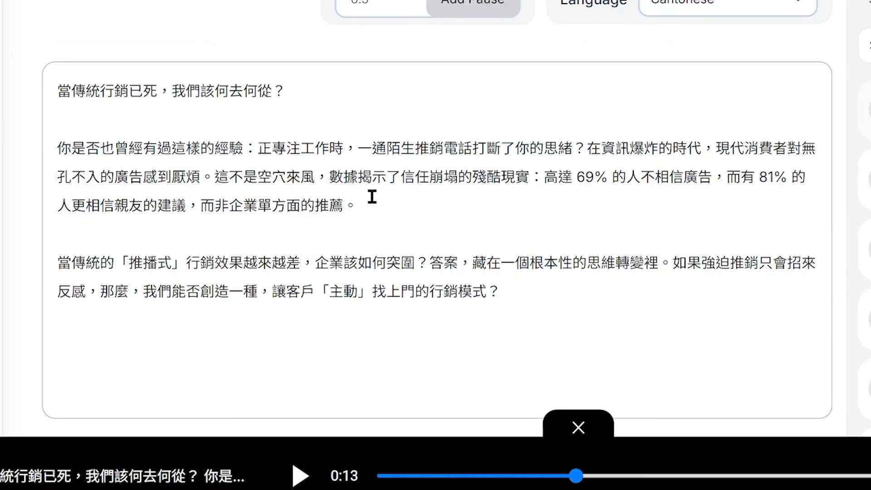
pyautogui.moveTo(172, 149); pyautogui.dragTo(240, 150)
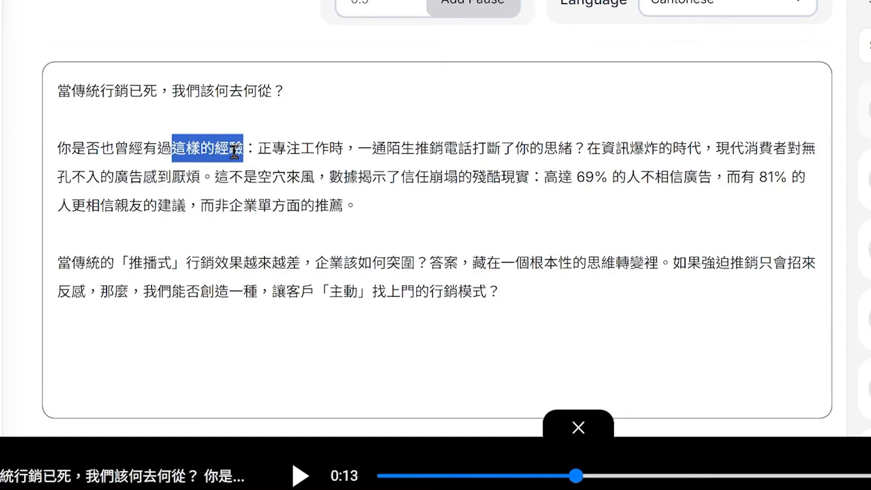
pyautogui.click(301, 476)
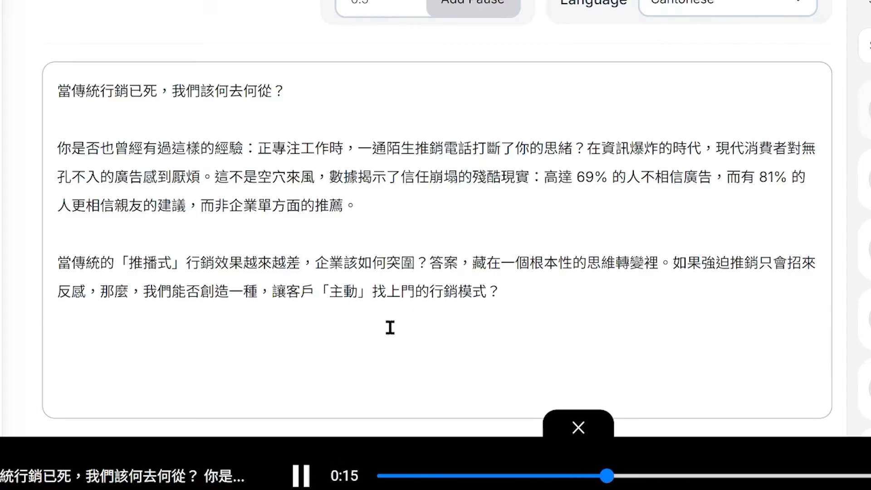
pyautogui.moveTo(222, 175); pyautogui.dragTo(484, 193)
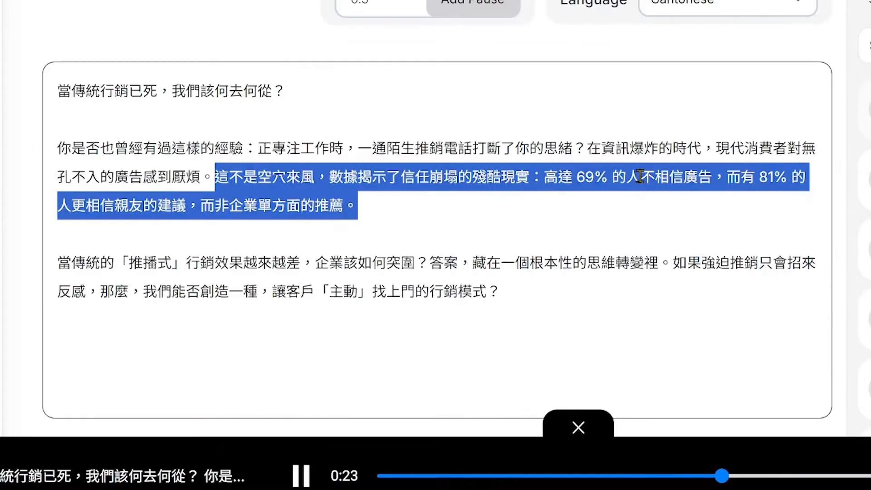
pyautogui.click(629, 249)
pyautogui.click(603, 181)
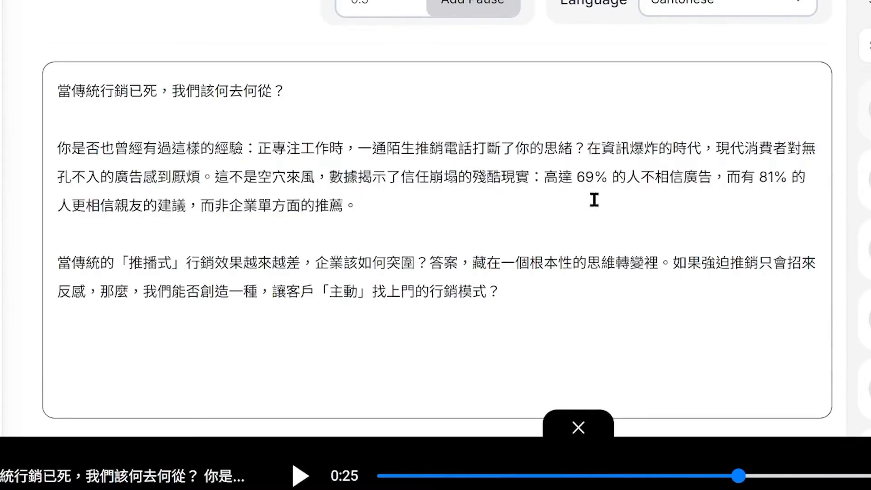
pyautogui.click(300, 476)
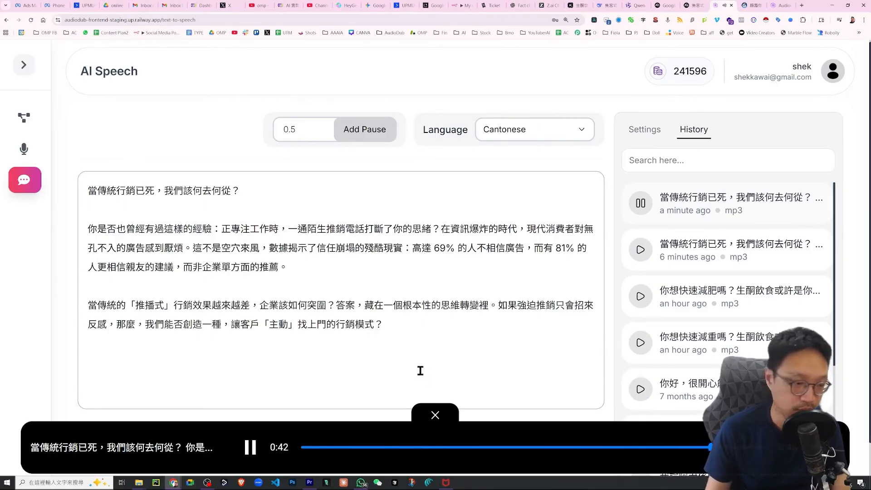
pyautogui.moveTo(118, 325); pyautogui.dragTo(136, 326)
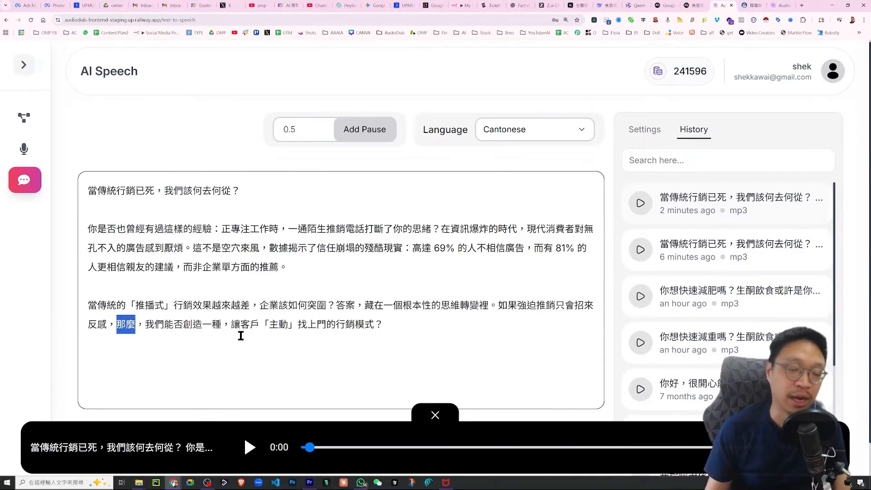
# - Insert a 0.5-second pause at the end of the paragraph closing with 而非企業單方面的推薦
pyautogui.click(305, 268)
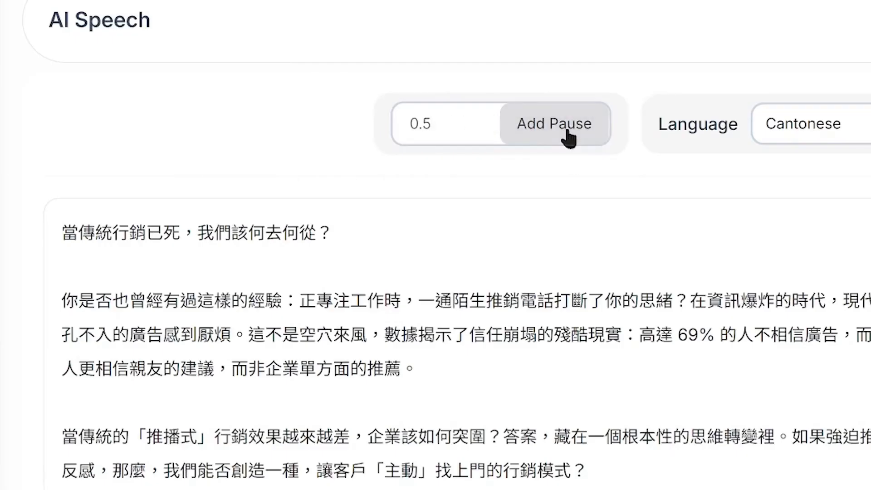
pyautogui.click(567, 136)
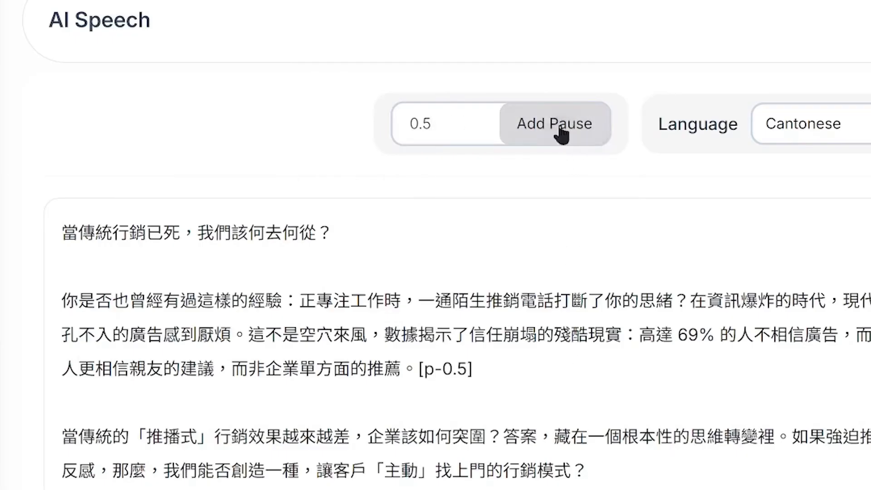
pyautogui.click(498, 137)
pyautogui.moveTo(477, 375); pyautogui.dragTo(416, 376)
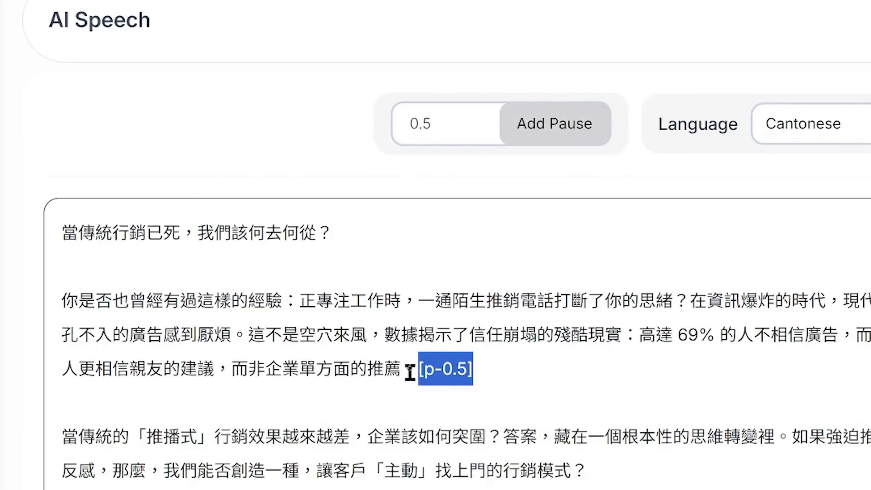
# - Set the pause length to 1 second and replace the 0.5-second pause marker after 推薦 with the longer pause
pyautogui.click(489, 118)
pyautogui.click(490, 118)
pyautogui.click(489, 118)
pyautogui.click(490, 118)
pyautogui.click(489, 118)
pyautogui.moveTo(474, 374); pyautogui.dragTo(415, 371)
pyautogui.press('BackSpace')
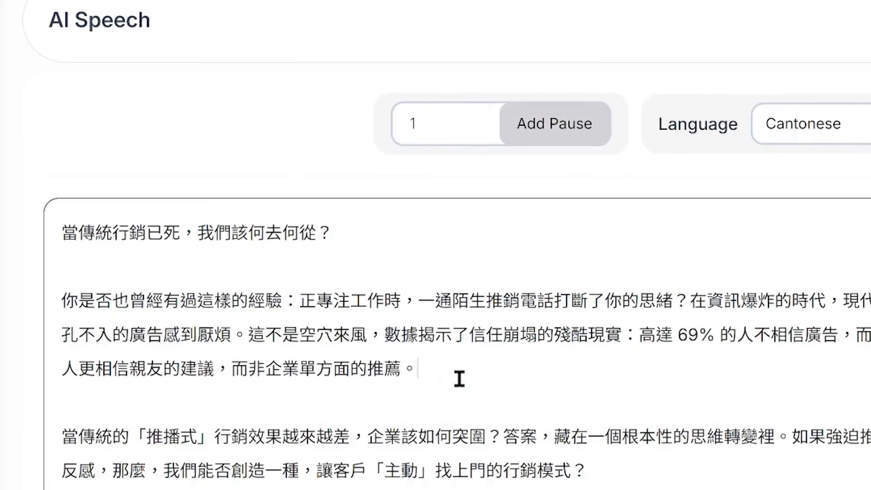
pyautogui.click(562, 136)
pyautogui.moveTo(456, 384); pyautogui.dragTo(411, 371)
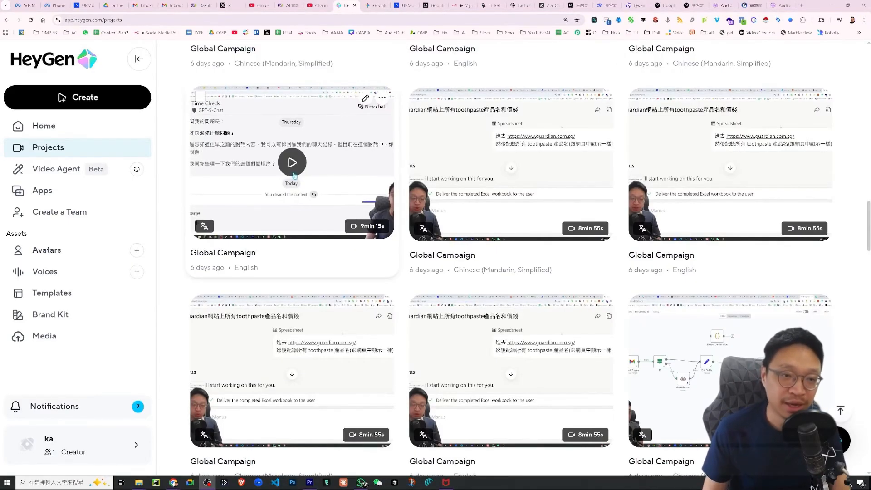
# - Open the 9min 15s English Global Campaign video in the HeyGen projects and play it
pyautogui.click(292, 163)
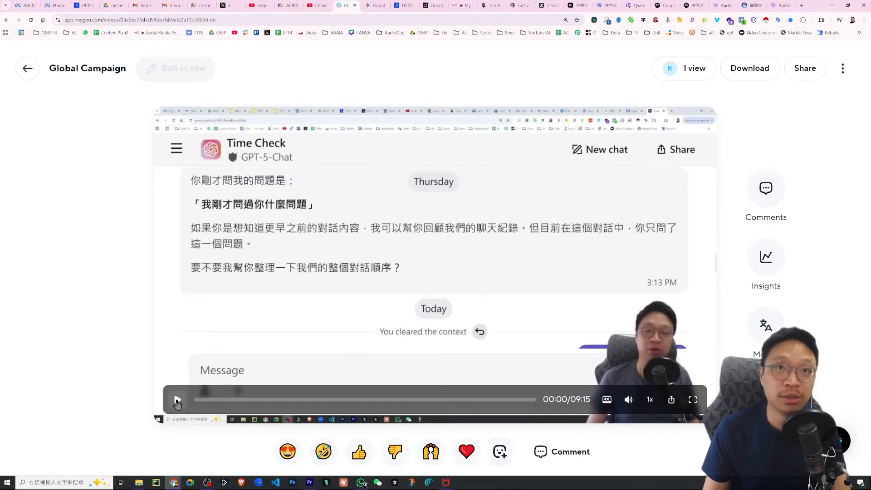
pyautogui.click(177, 400)
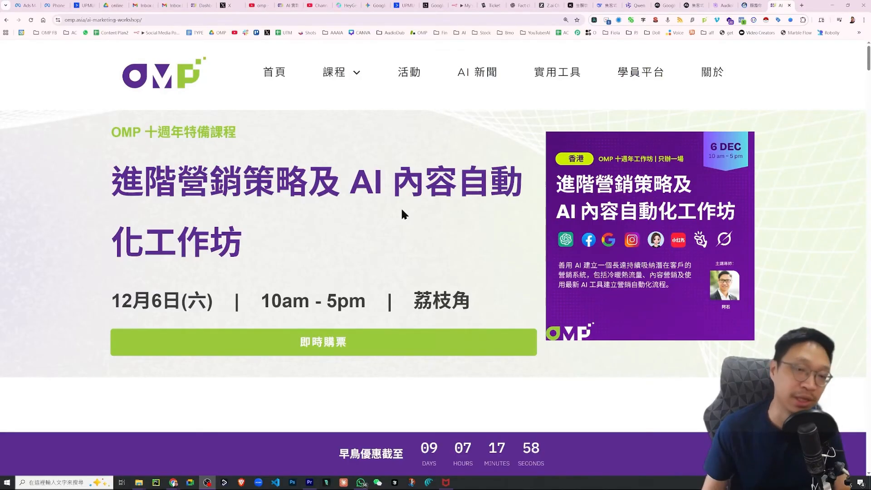
# - Browse the OMP AI marketing workshop page down to 十週年學員優惠, then open the n8n 落地應用 course page
pyautogui.scroll(-10, 401, 207)
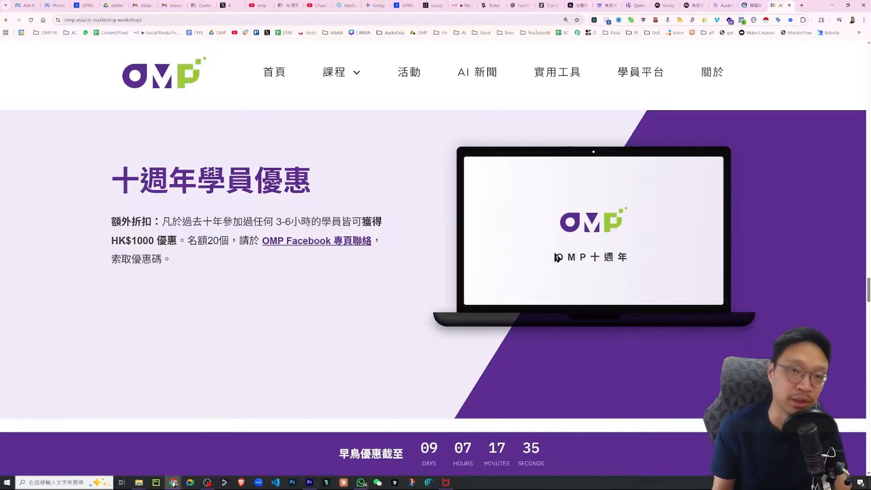
pyautogui.scroll(2, 440, 188)
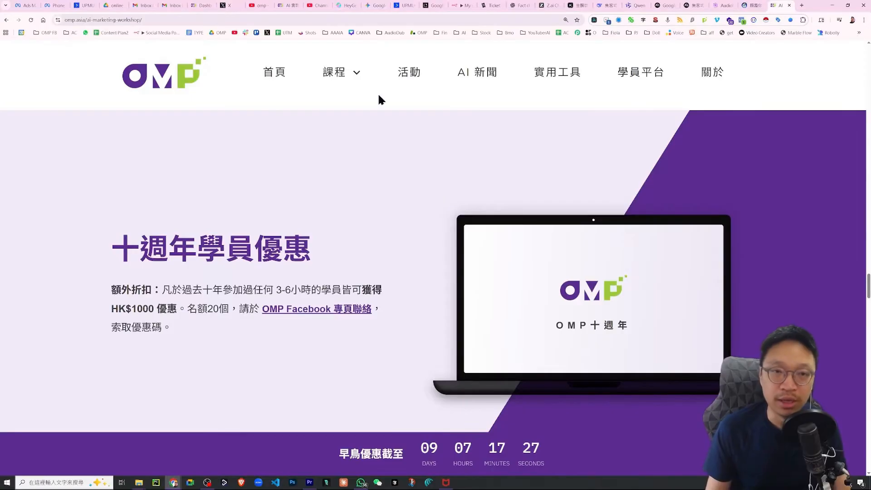
pyautogui.moveTo(336, 80)
pyautogui.click(531, 177)
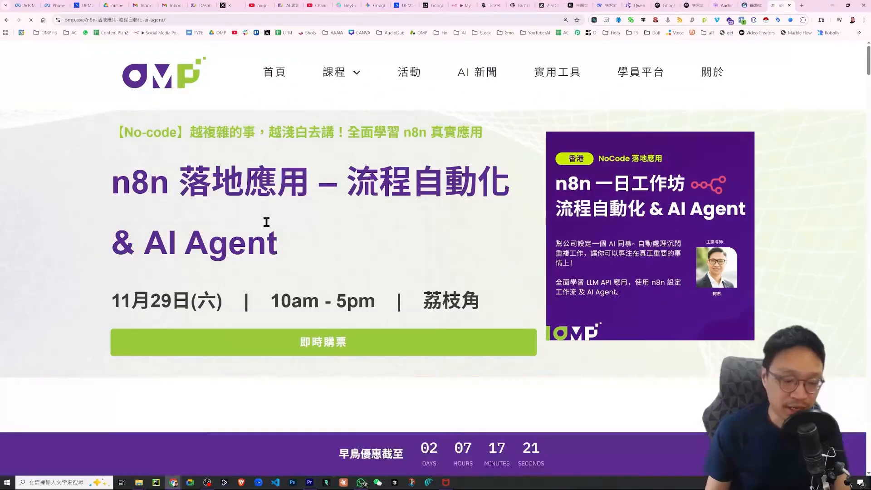